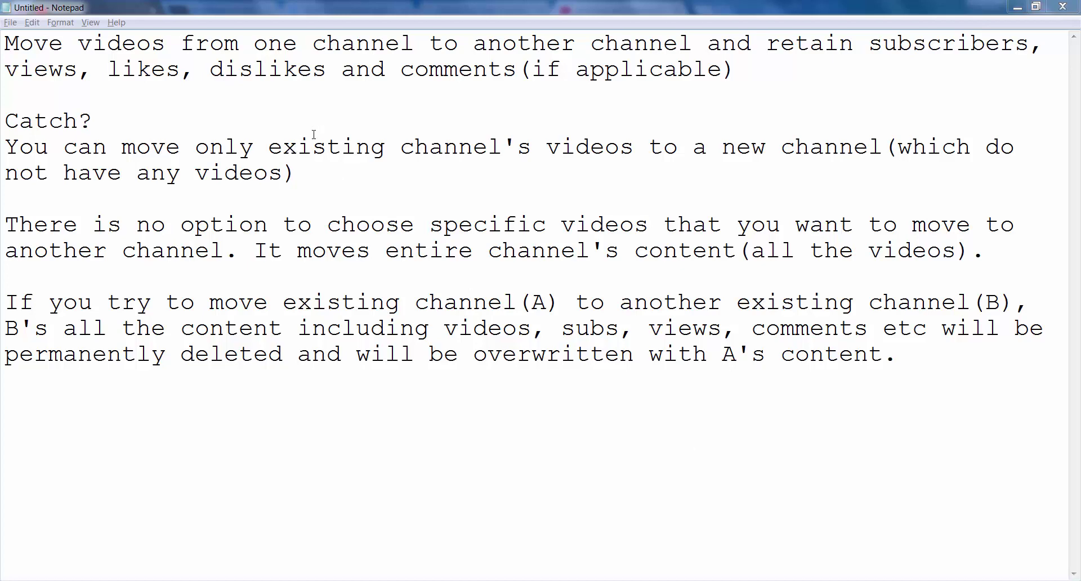
Highlight the notes about moving to a new channel and overwriting channel B.
left_click_drag(306, 172, 4, 148)
left_click(285, 173)
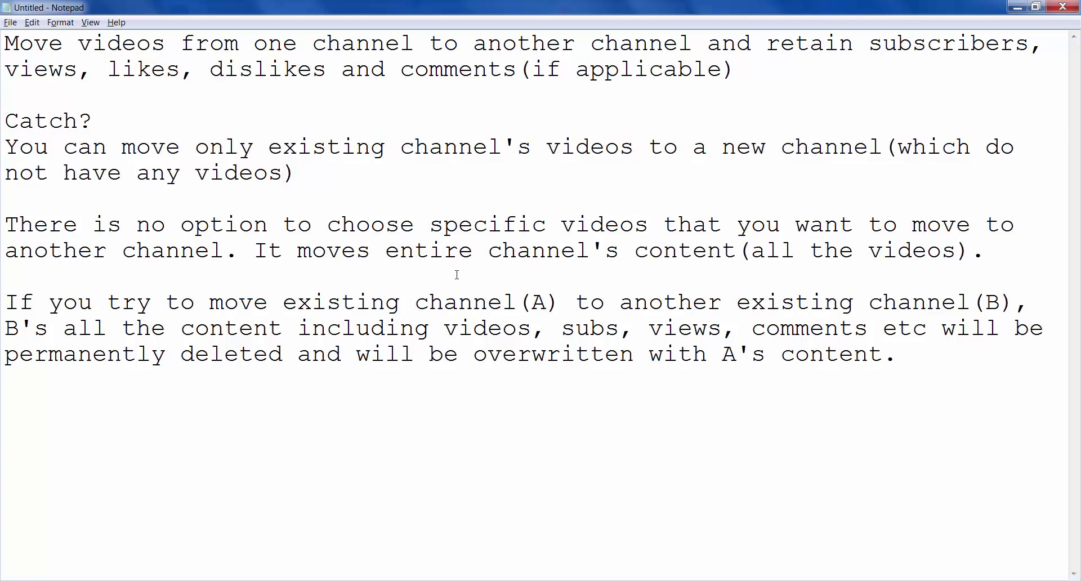
left_click_drag(34, 304, 297, 330)
left_click(298, 328)
Open Creator Studio for the YouTube Tips channel in the browser.
key("alt+Tab")
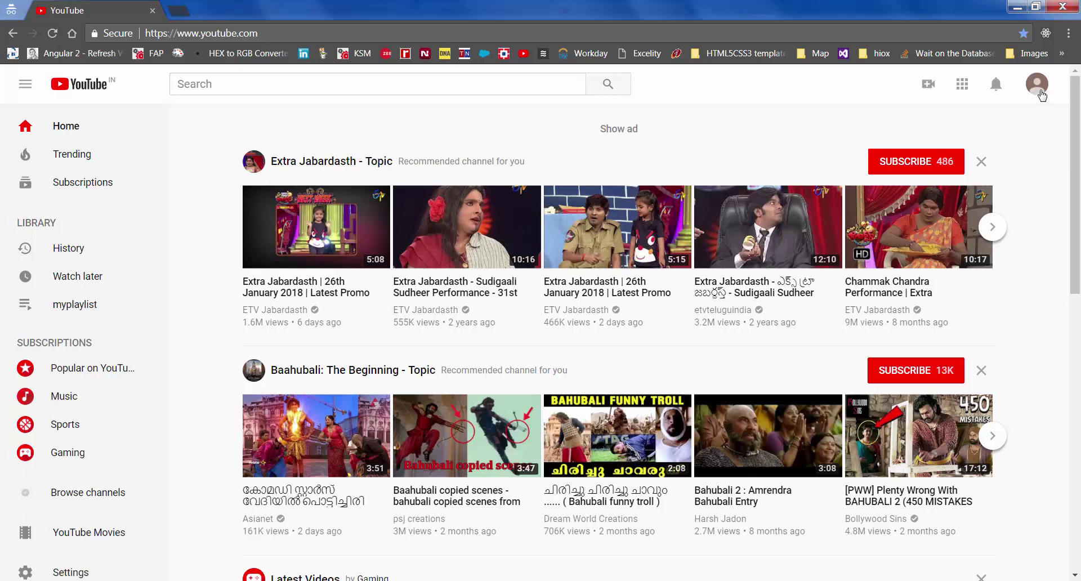
left_click(1039, 90)
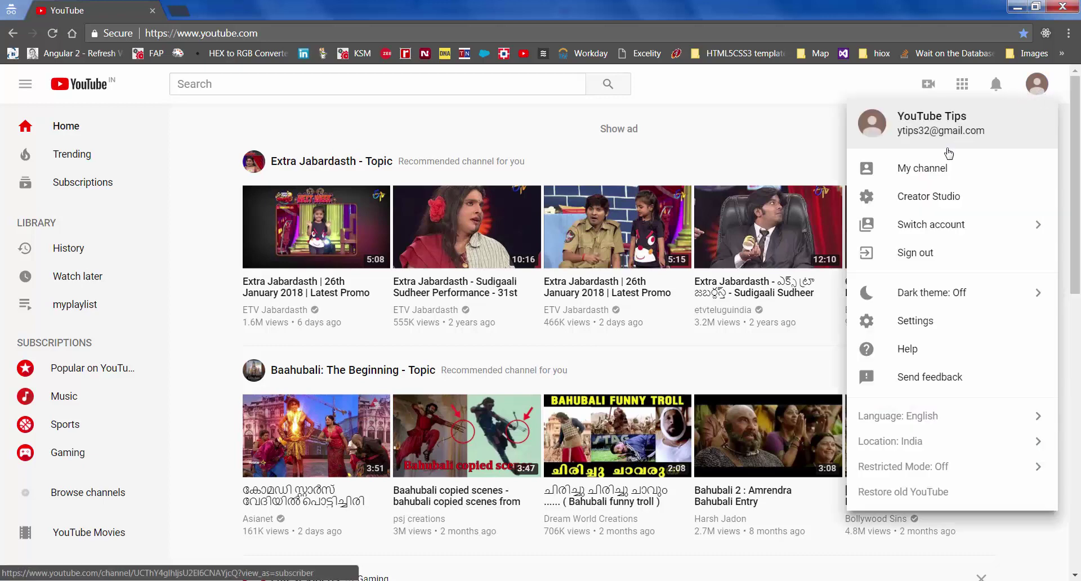
left_click(932, 203)
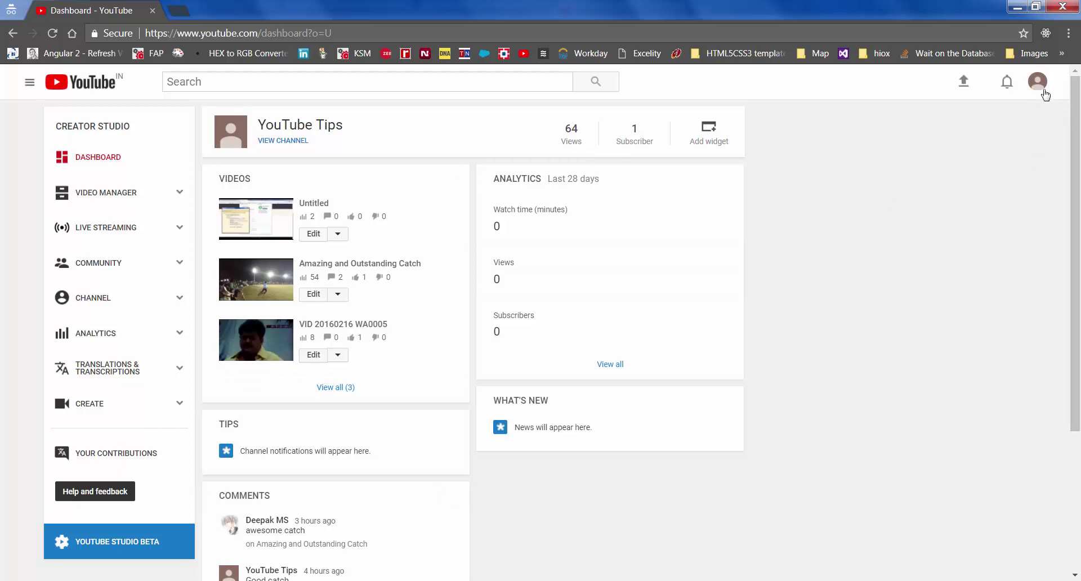
From YouTube settings, view all channels and start creating a new channel.
left_click(1038, 83)
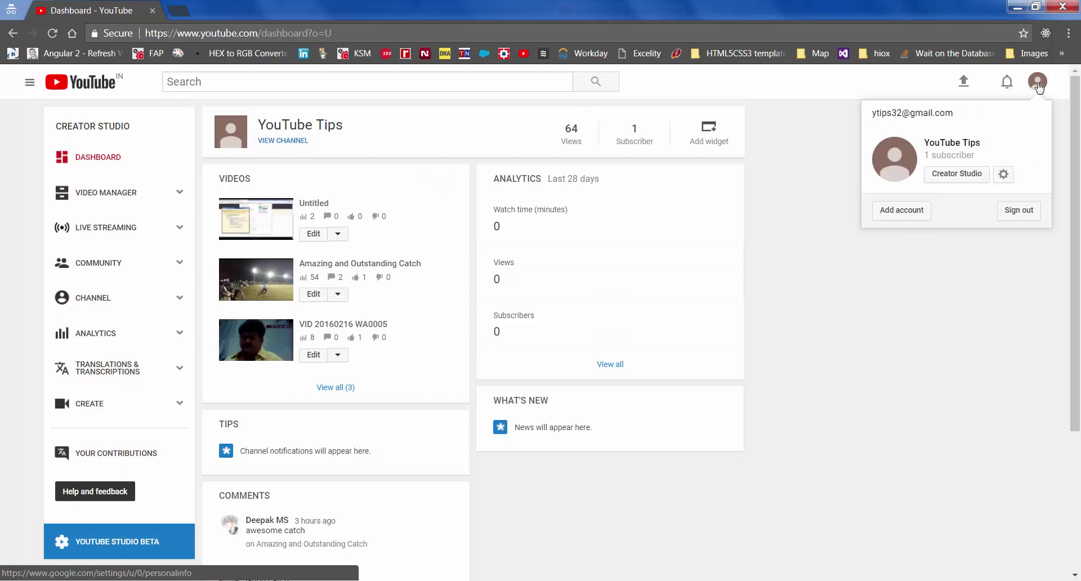
left_click(1004, 176)
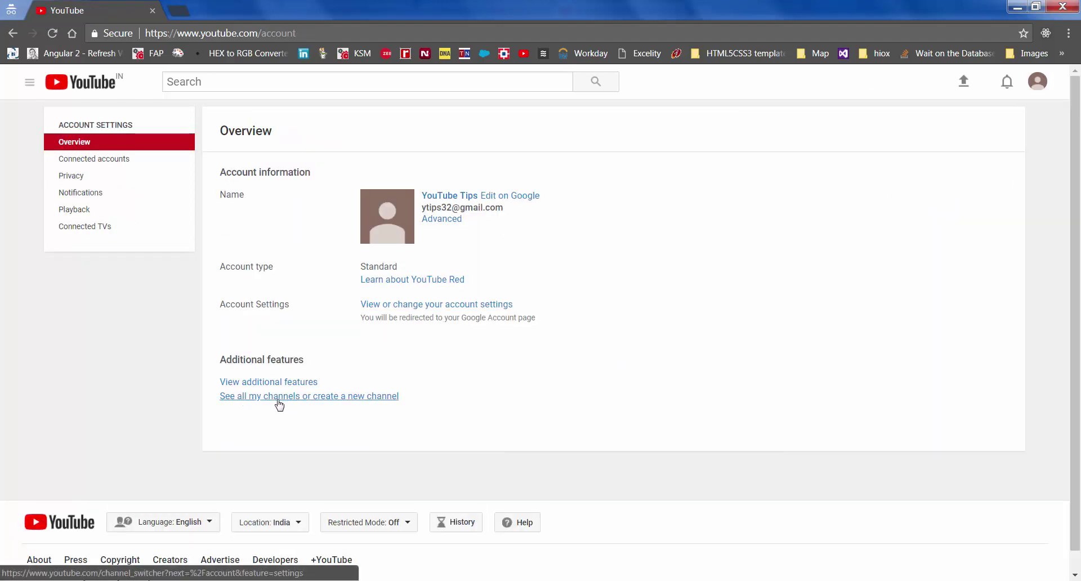
left_click(351, 398)
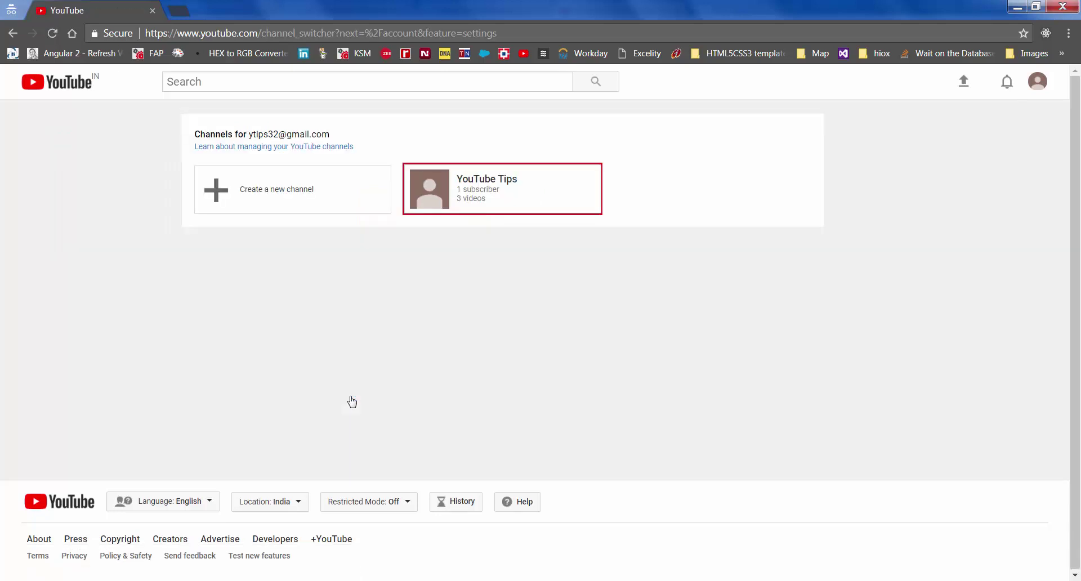
left_click(284, 197)
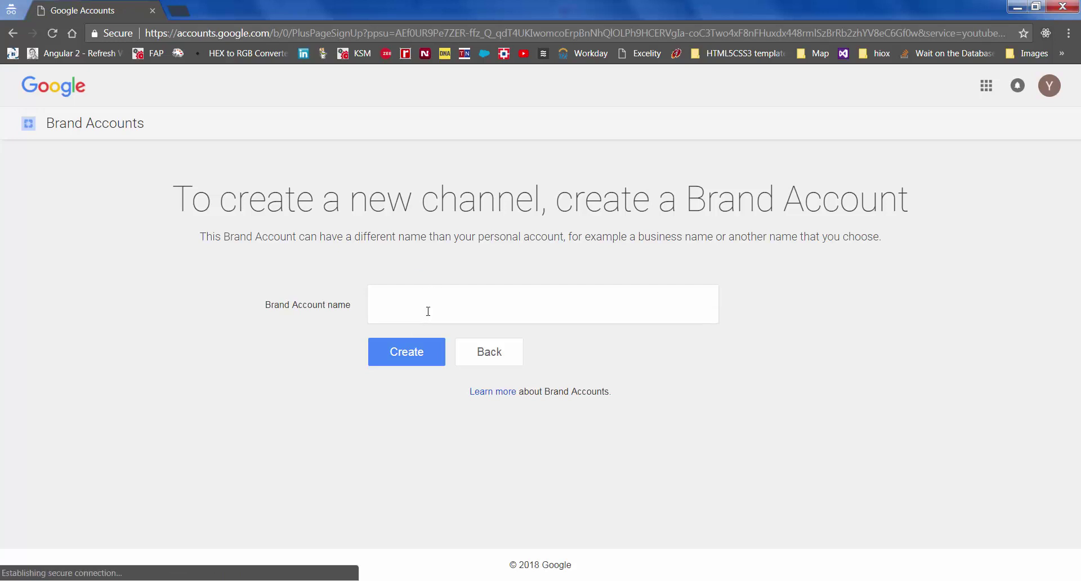
Name the new Brand Account 'BestVideos' and create it.
left_click(428, 310)
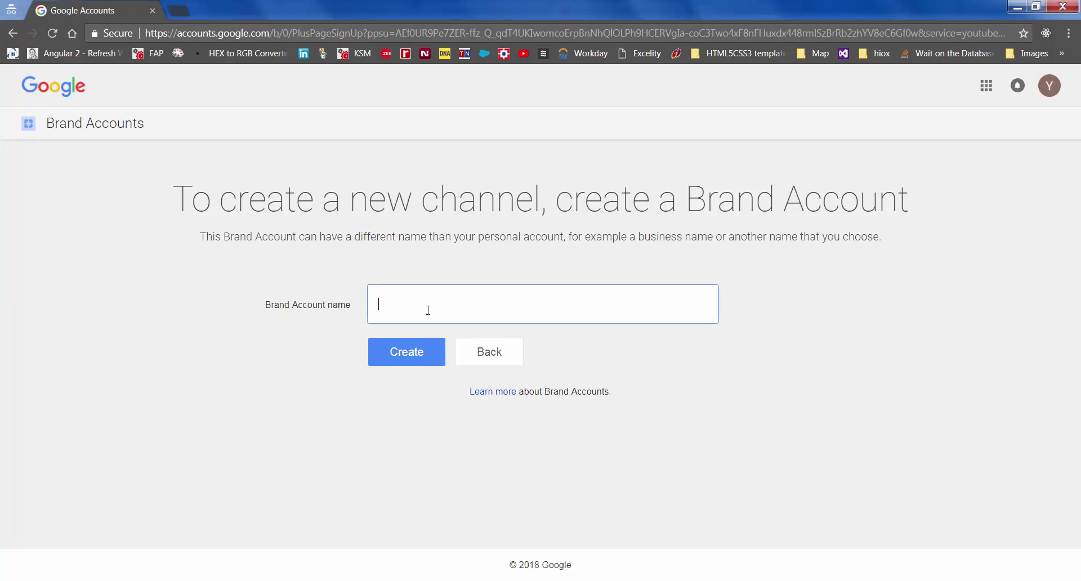
left_click_drag(698, 198, 899, 198)
left_click(818, 215)
left_click(410, 303)
type("BestVideos")
left_click(400, 353)
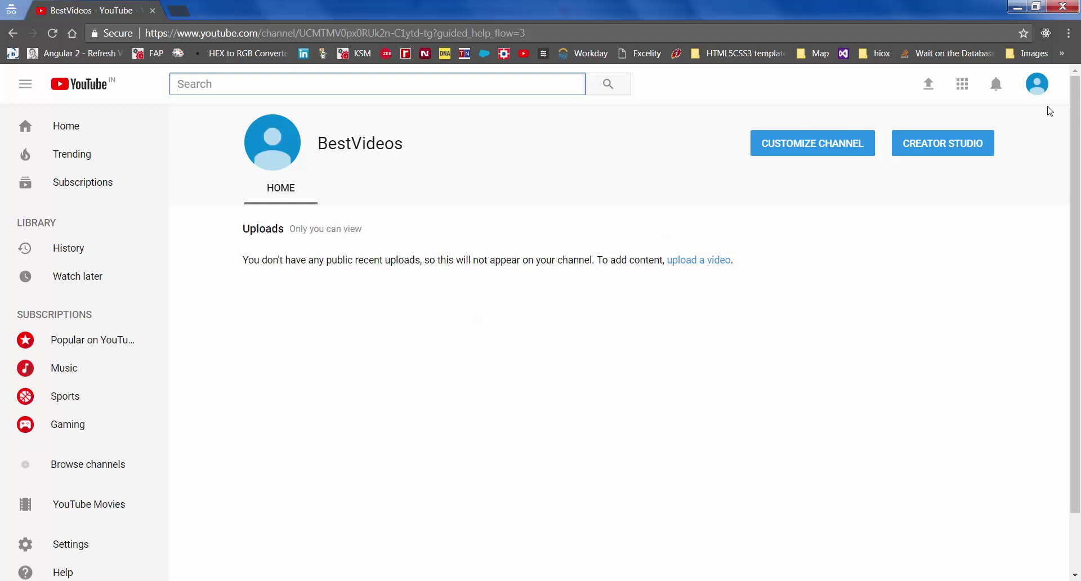
Check BestVideos' empty Creator Studio, then switch to YouTube Tips and open its settings.
left_click(1040, 91)
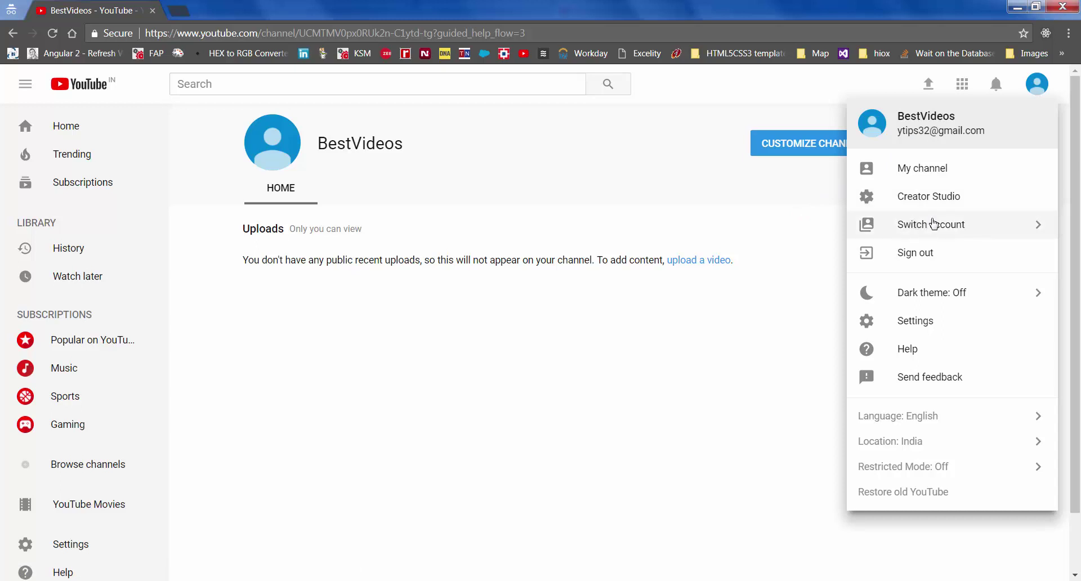
left_click(935, 200)
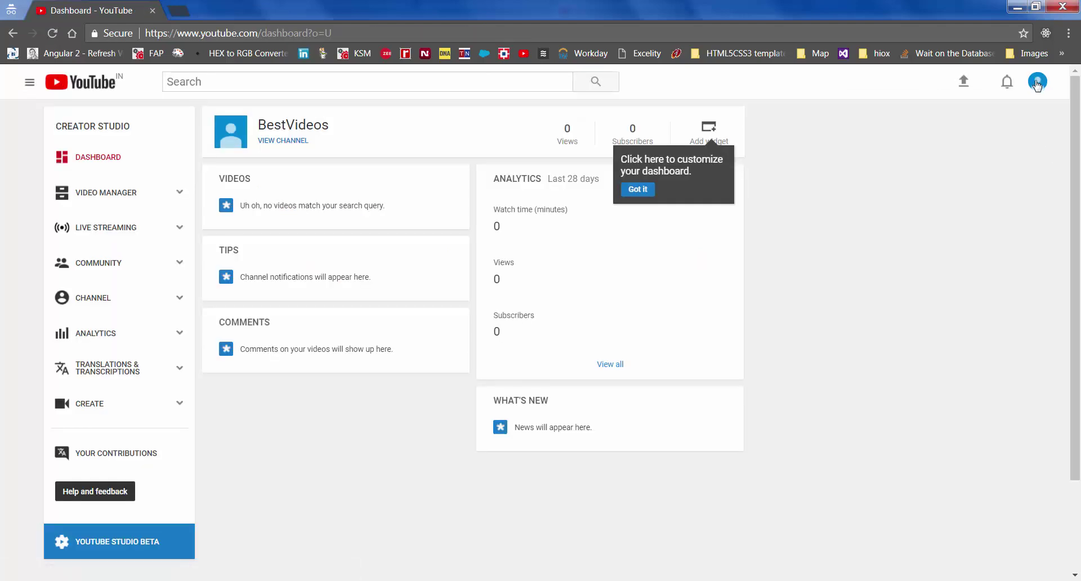
left_click(1038, 88)
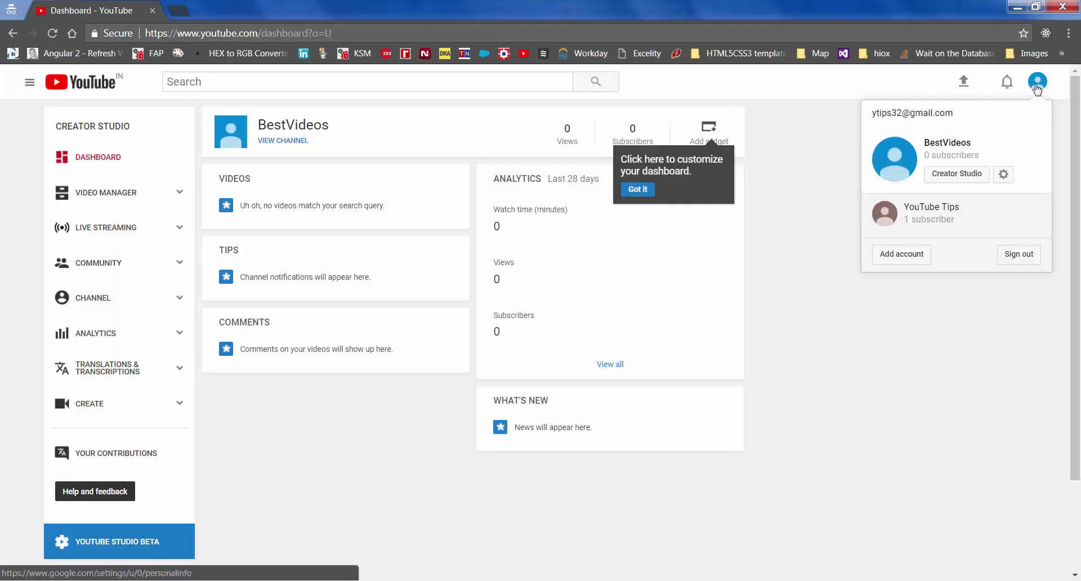
left_click(958, 219)
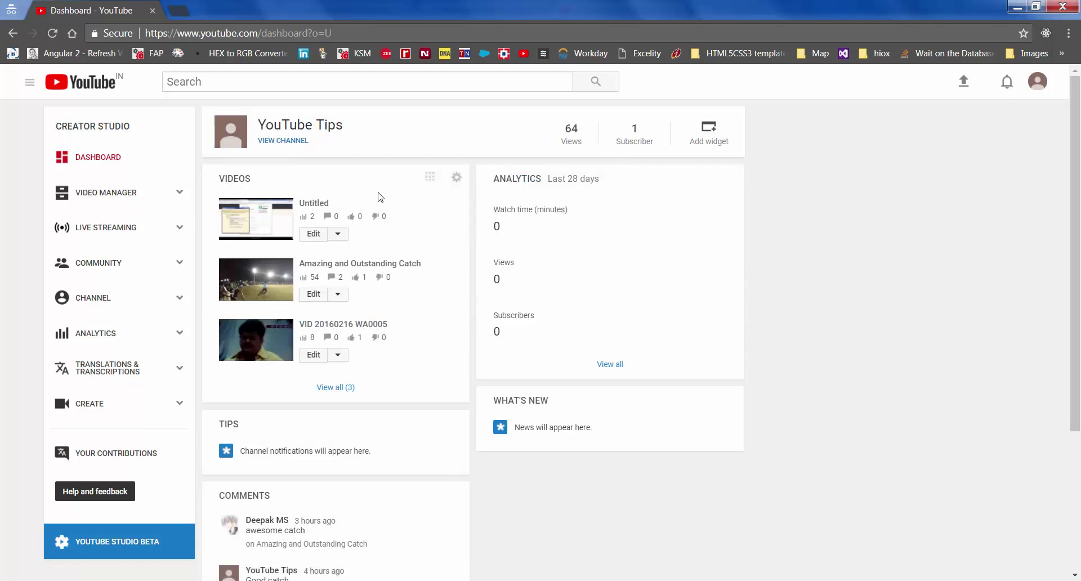
left_click(1037, 82)
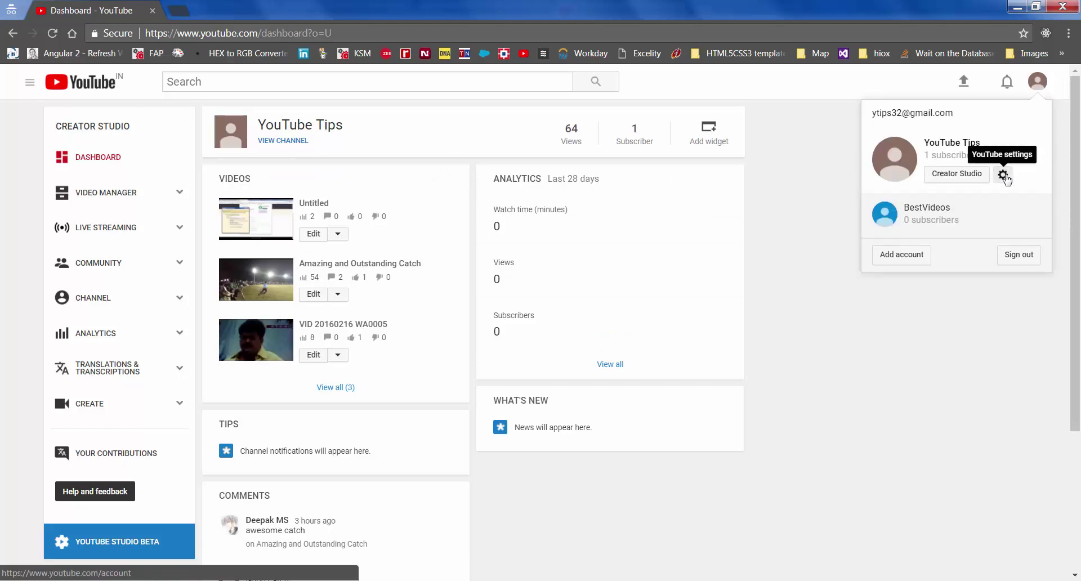
left_click(1005, 176)
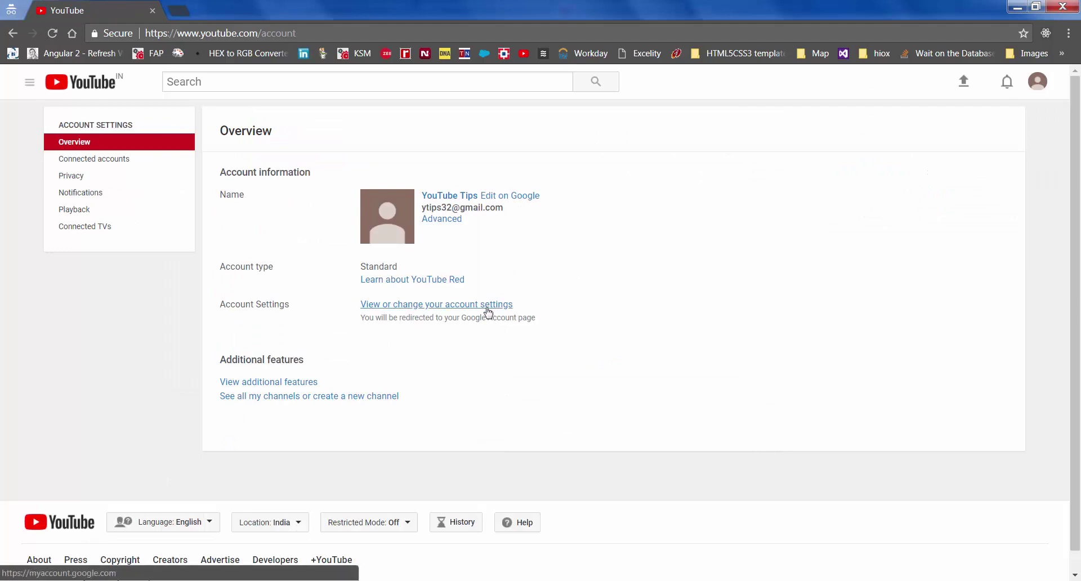
Start moving YouTube Tips to a Brand Account from Advanced settings, re-entering the account password.
left_click(449, 225)
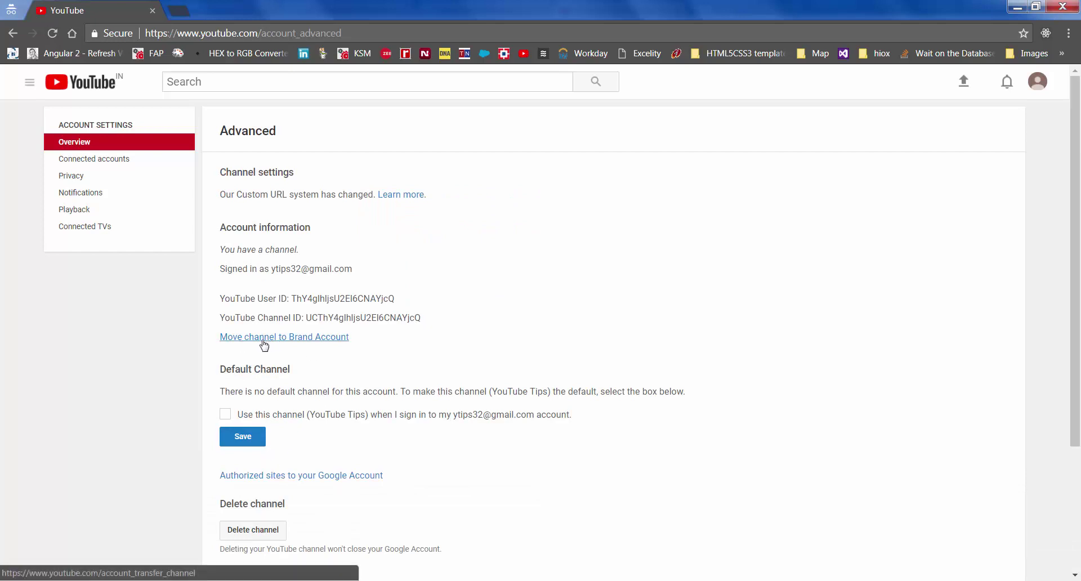
left_click(297, 341)
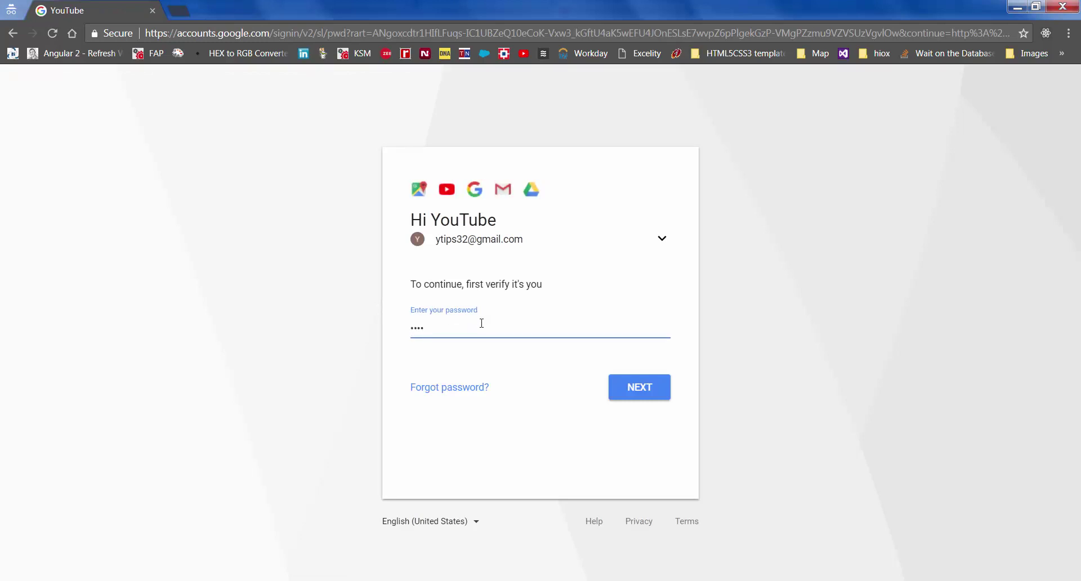
type("*****")
key("Return")
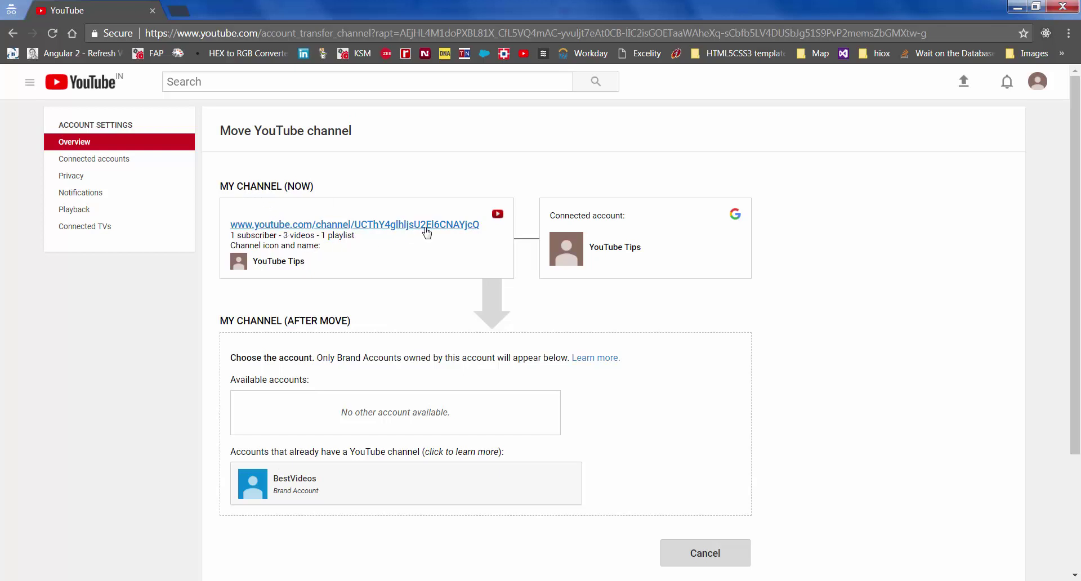
Choose BestVideos as the destination and agree to delete its empty existing channel.
left_click_drag(233, 234, 334, 235)
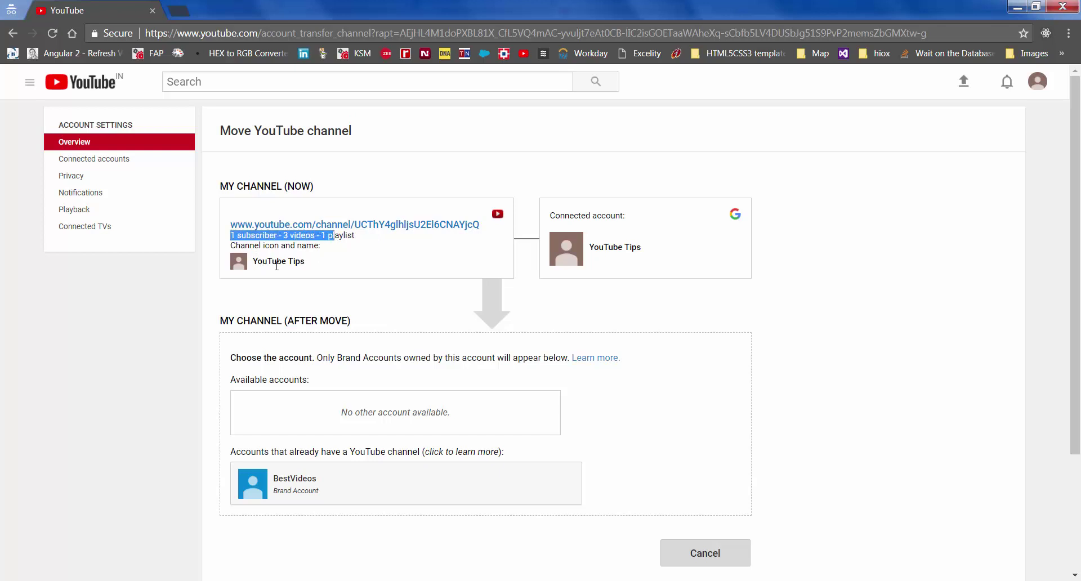
left_click_drag(260, 265, 306, 263)
left_click(306, 262)
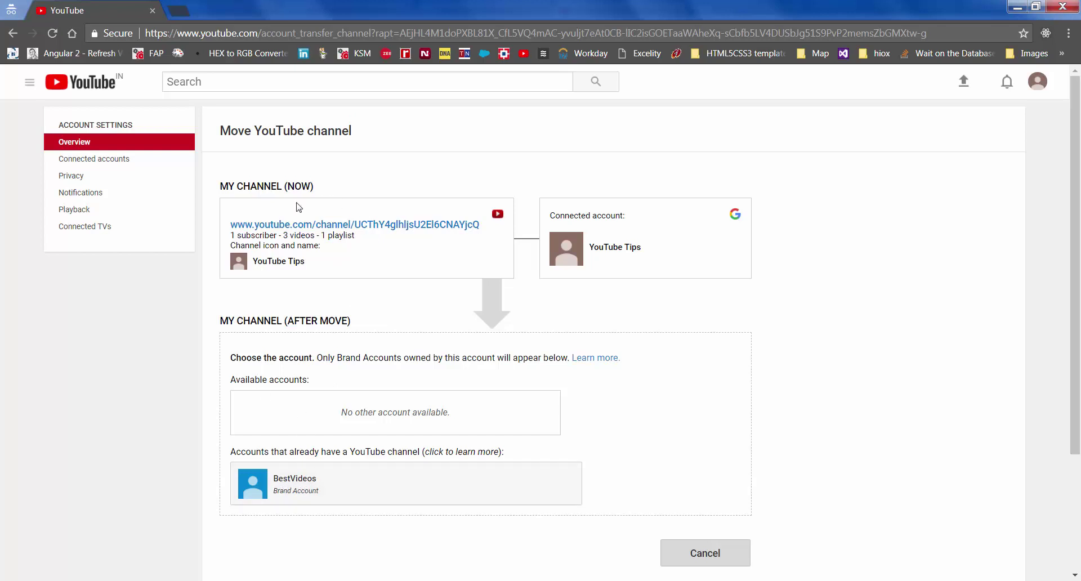
left_click(315, 493)
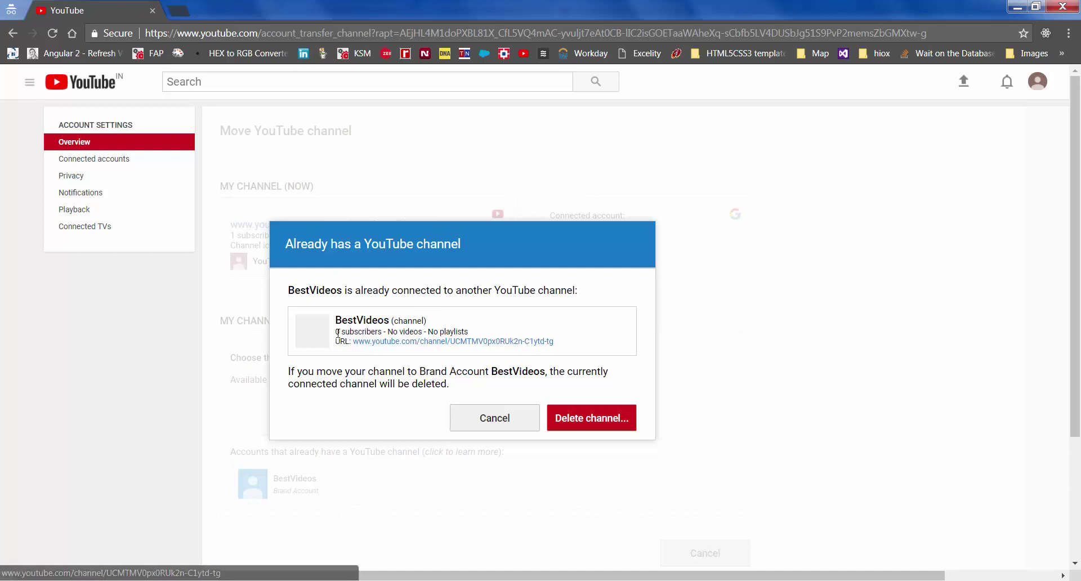
left_click_drag(338, 333, 395, 333)
left_click(409, 355)
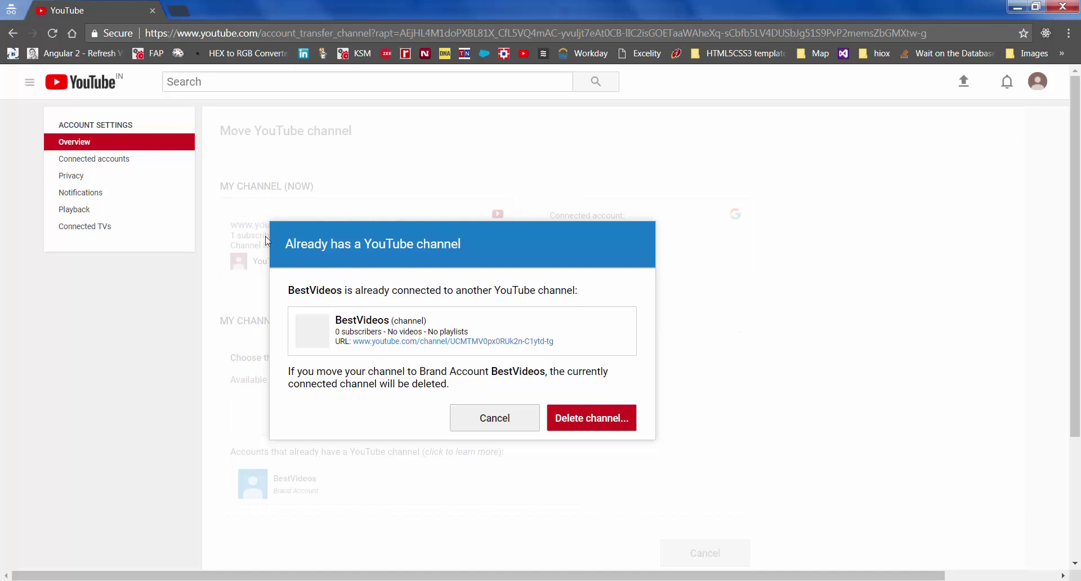
left_click(592, 422)
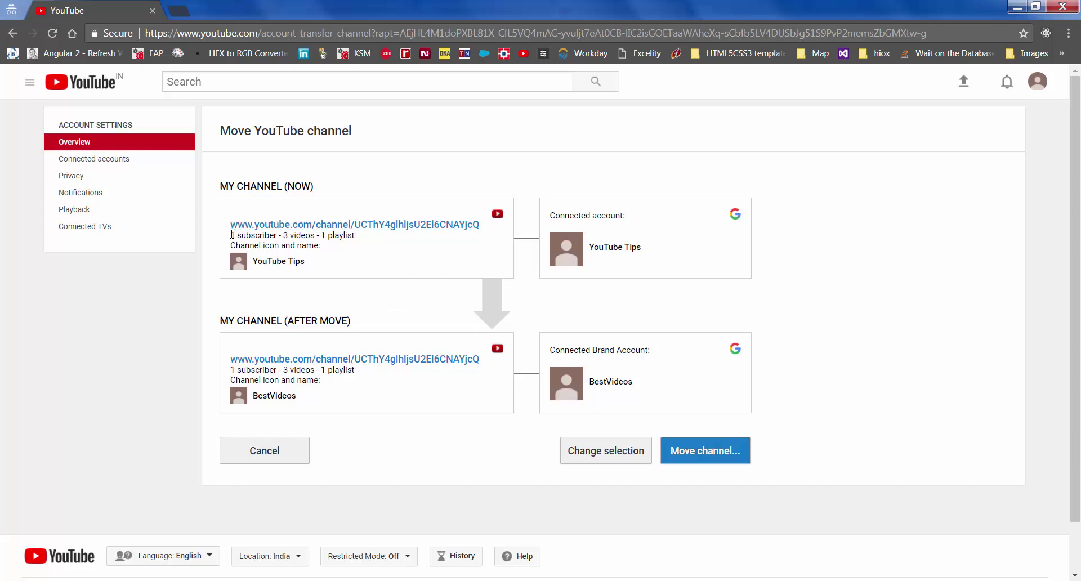
Review the move preview (1 subscriber, 3 videos, 1 playlist) and proceed with Move channel.
left_click_drag(229, 240, 391, 241)
left_click(315, 368)
left_click_drag(276, 371, 340, 384)
left_click(313, 370)
left_click_drag(232, 235, 355, 236)
left_click(333, 283)
left_click(705, 453)
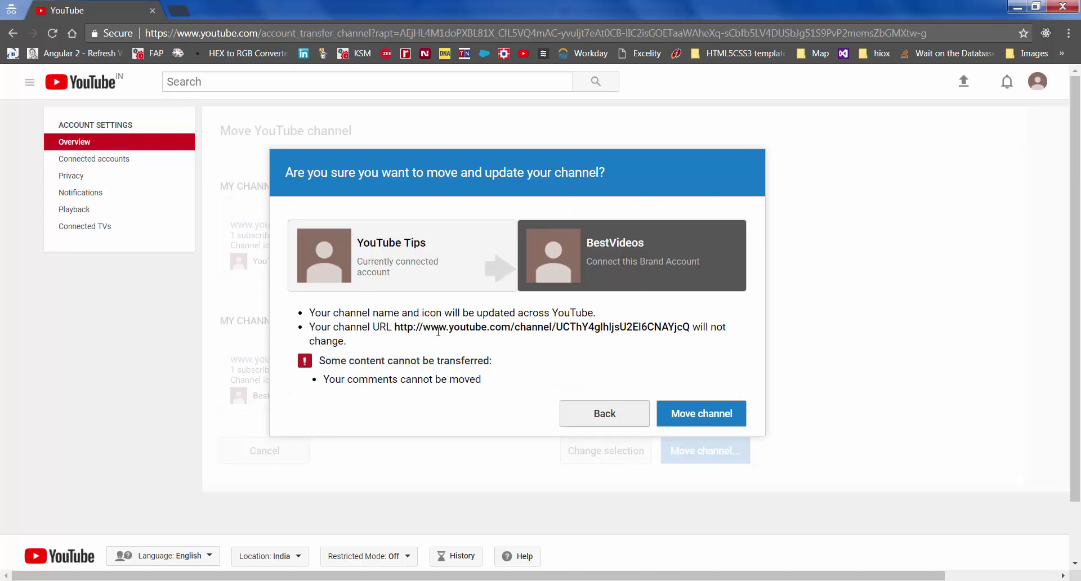
Review the unchanged URL and unmovable-comments notes, then confirm moving the channel to BestVideos.
left_click_drag(389, 328, 453, 329)
left_click(686, 331)
left_click(453, 329)
left_click_drag(484, 385, 346, 382)
left_click(329, 384)
left_click(699, 417)
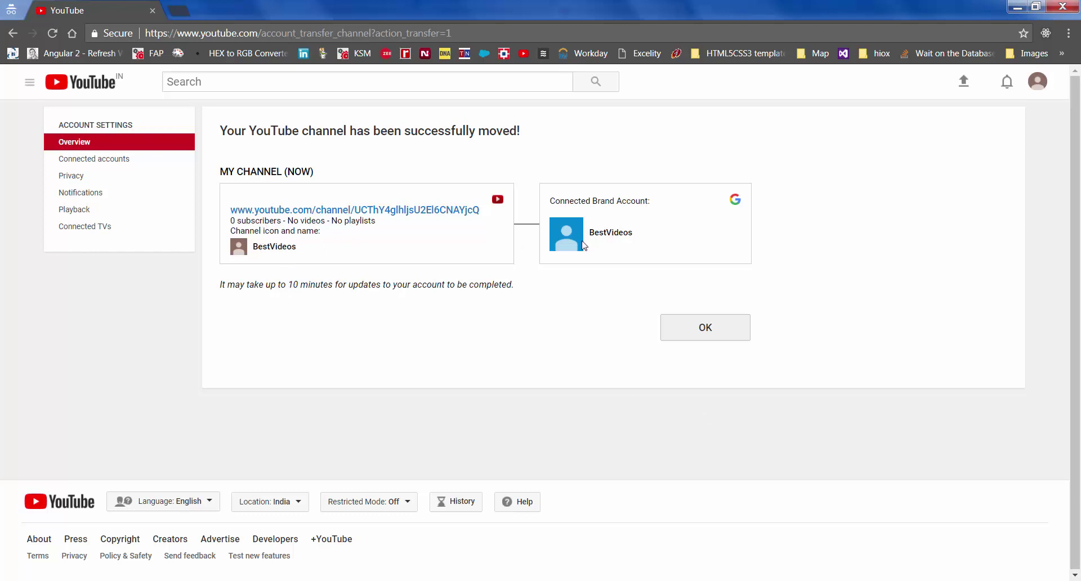
Acknowledge the successful move and continue using YouTube as BestVideos.
left_click_drag(278, 134, 512, 144)
left_click(511, 144)
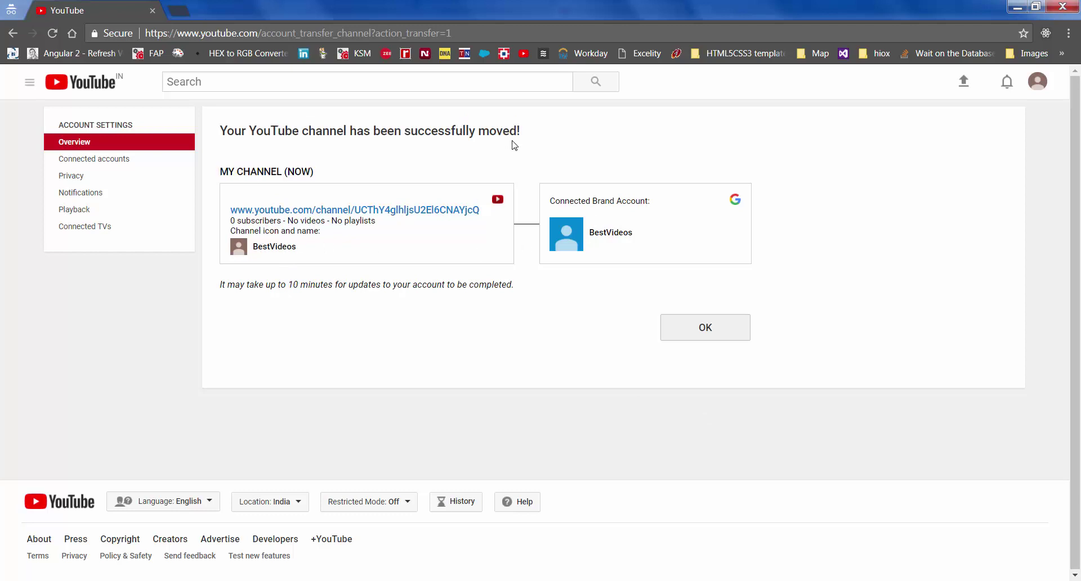
left_click(713, 337)
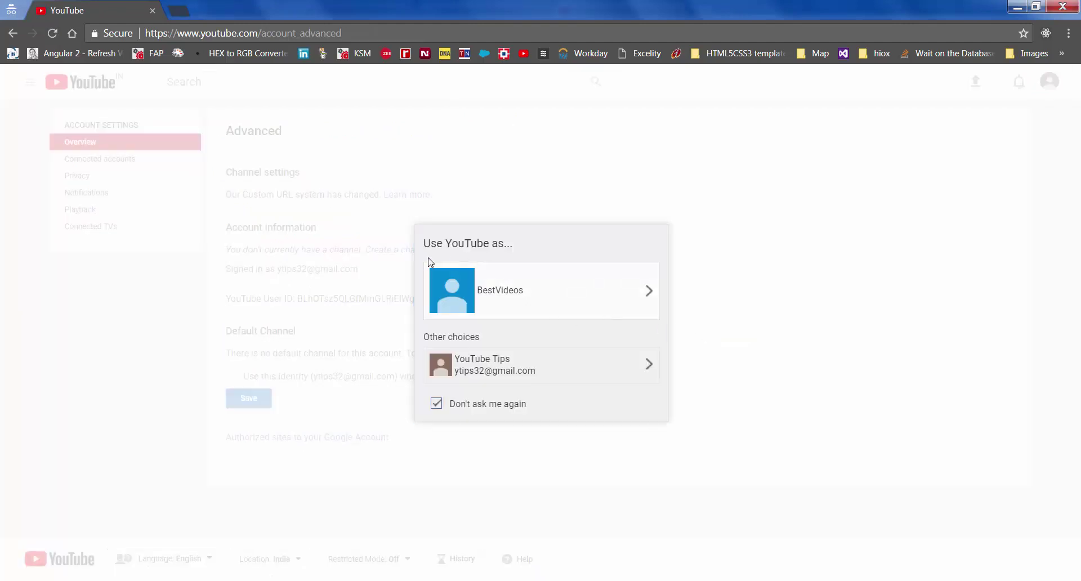
left_click(513, 288)
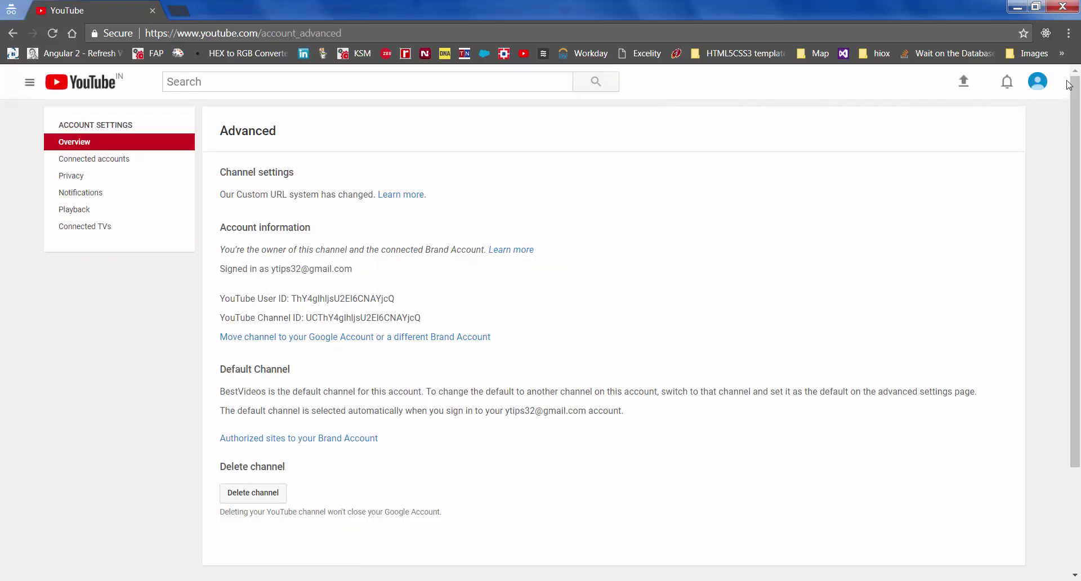
Browse BestVideos' Creator Studio dashboard with its three videos, then reopen the account menu.
left_click(1039, 83)
left_click(957, 175)
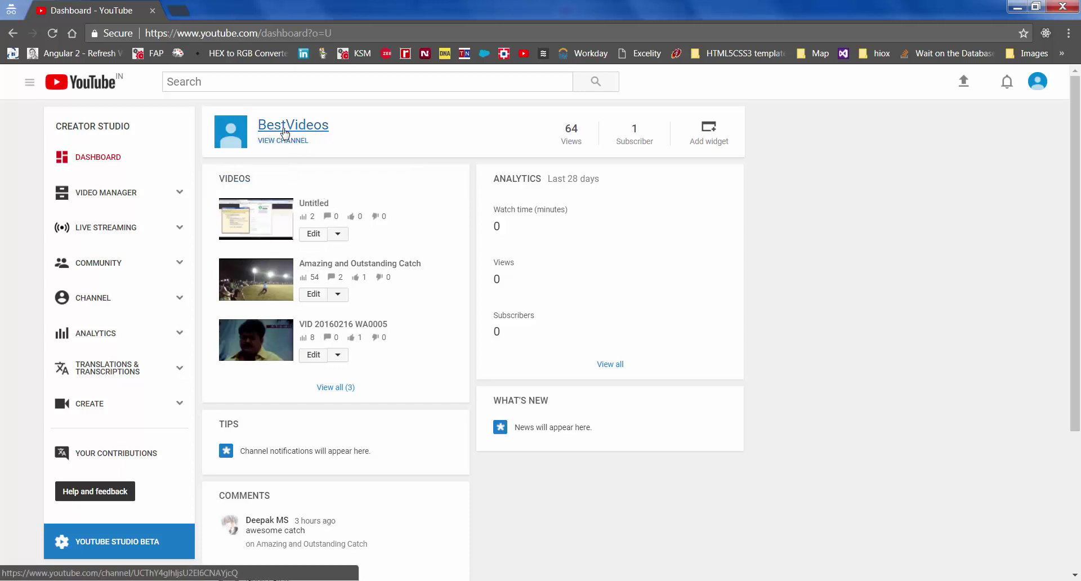
left_click(321, 128)
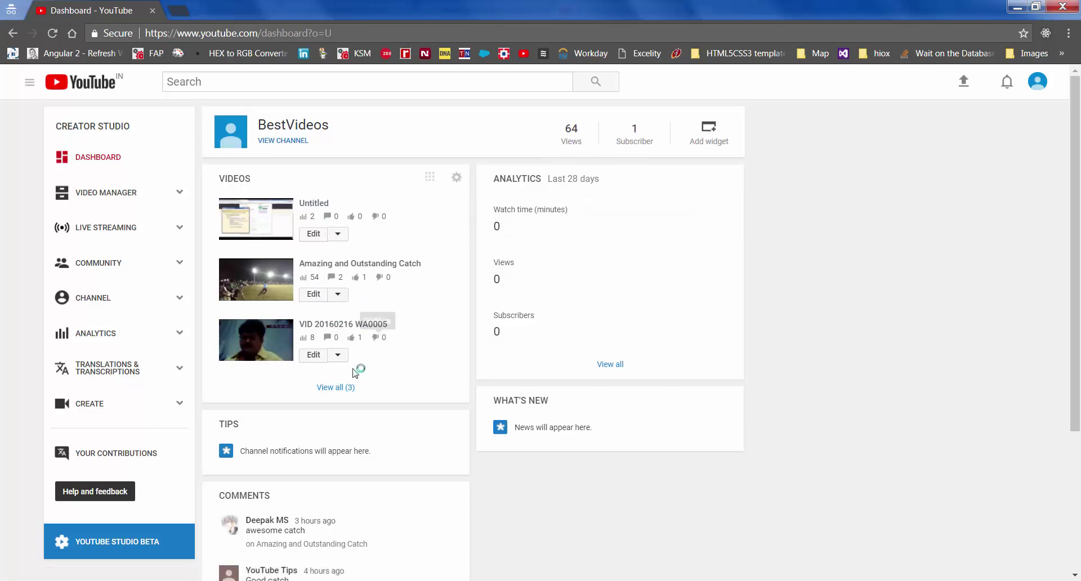
scroll(331, 439, "down", 3)
scroll(329, 438, "up", 1)
scroll(329, 438, "down", 2)
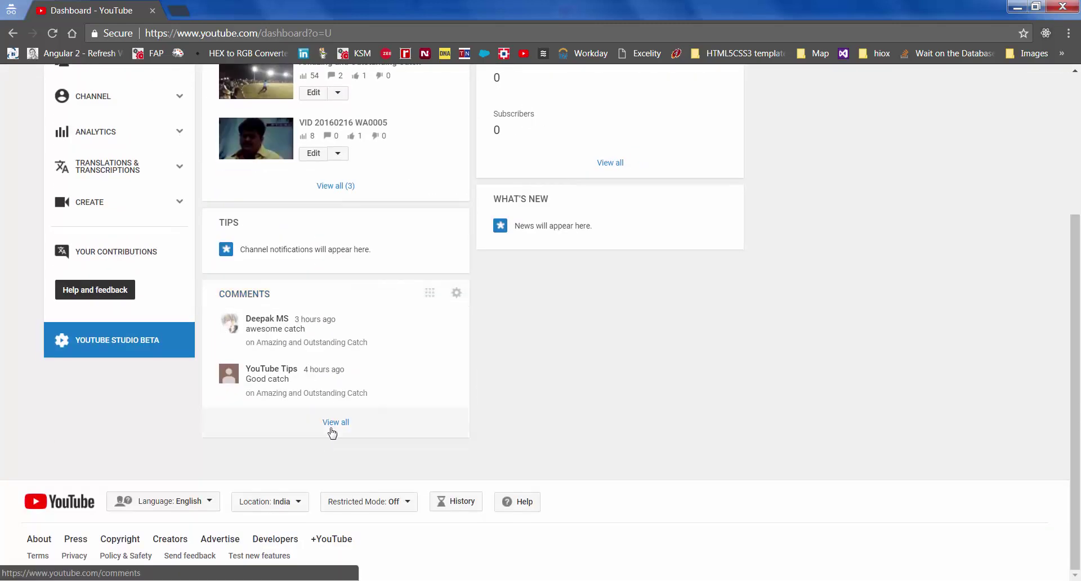
scroll(332, 432, "up", 3)
left_click(1038, 81)
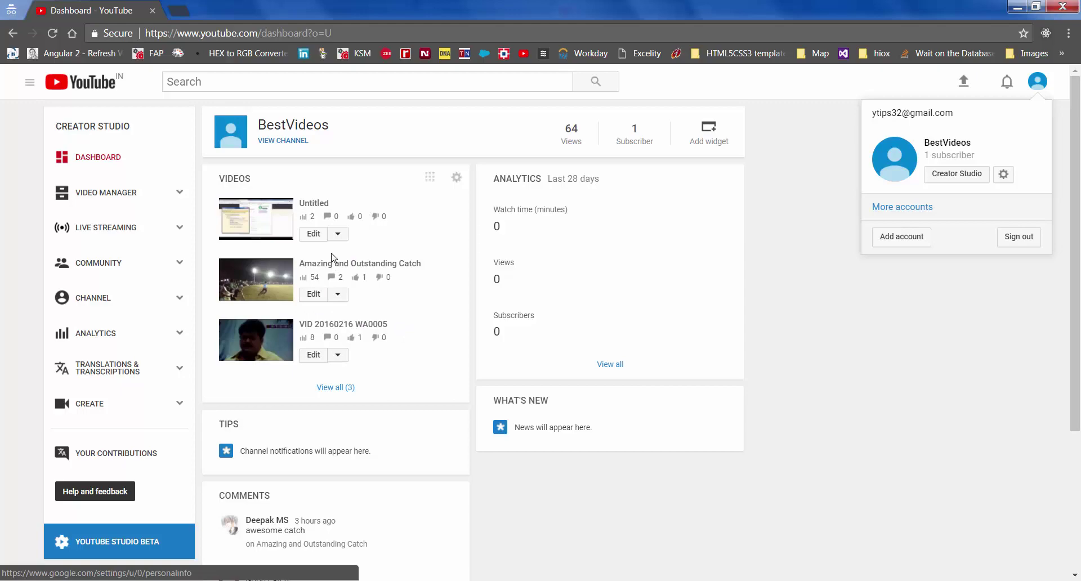
key("alt+Tab")
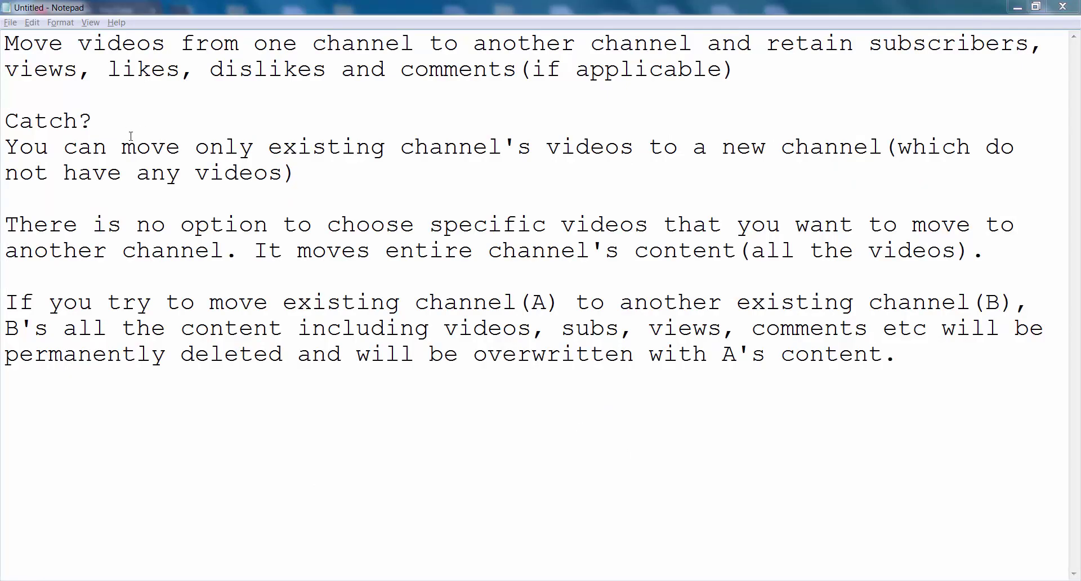
Highlight the notes that videos only move to empty channels and existing channels get overwritten.
left_click_drag(136, 148, 309, 173)
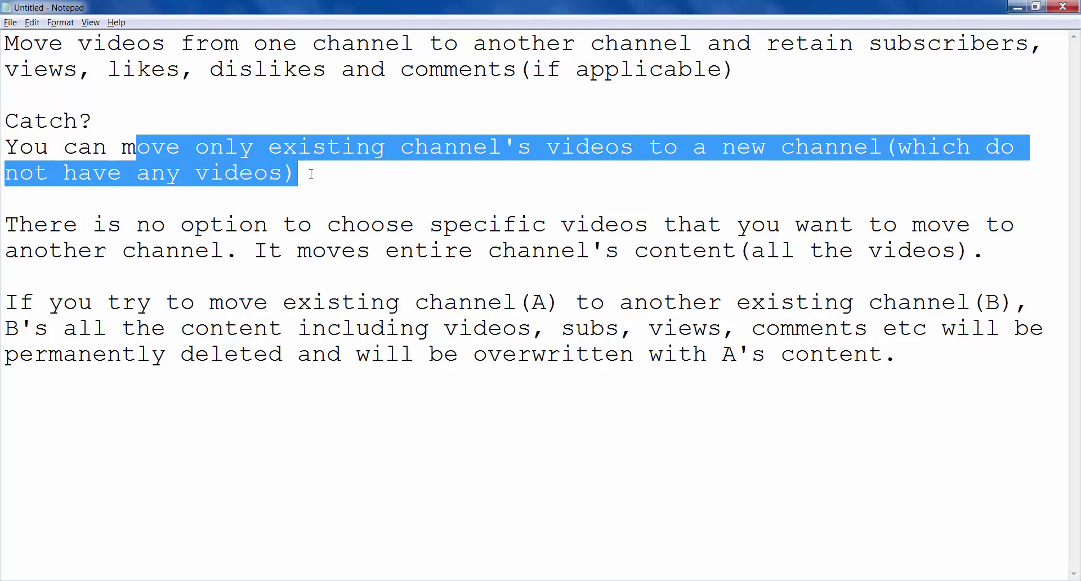
left_click_drag(109, 299, 382, 355)
left_click(380, 355)
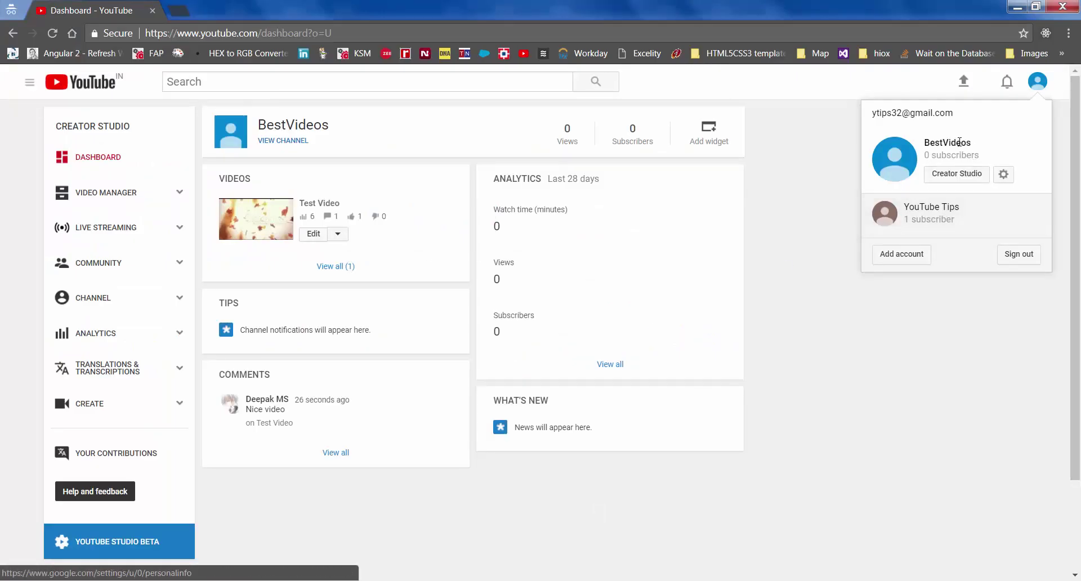
Point out the BestVideos channel name in the account menu.
left_click(1041, 84)
left_click(1042, 84)
left_click_drag(924, 141, 977, 145)
left_click(750, 230)
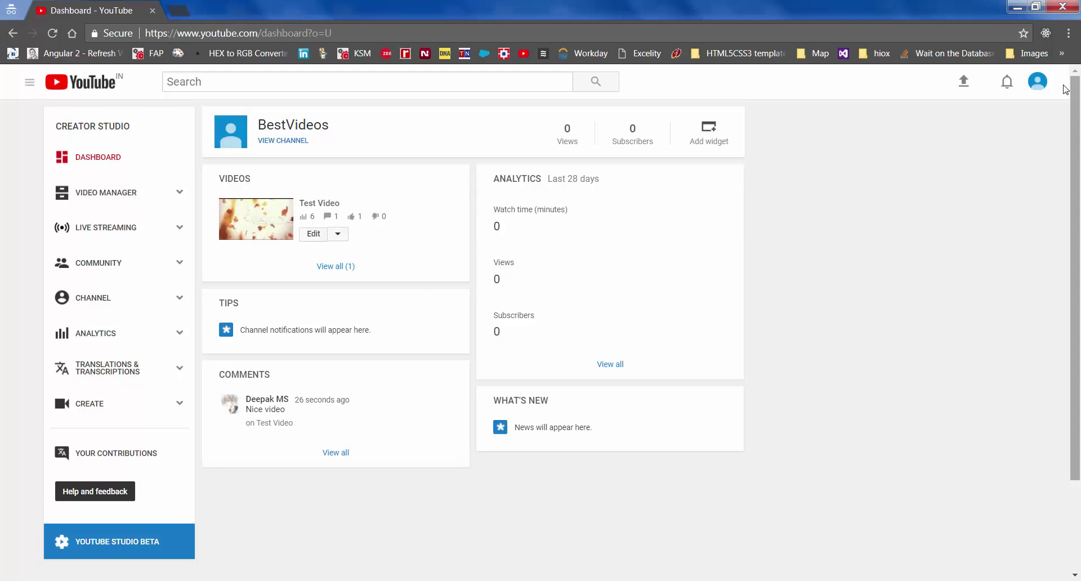
Toggle between YouTube Tips and BestVideos, ending on YouTube Tips' account settings.
left_click(1041, 85)
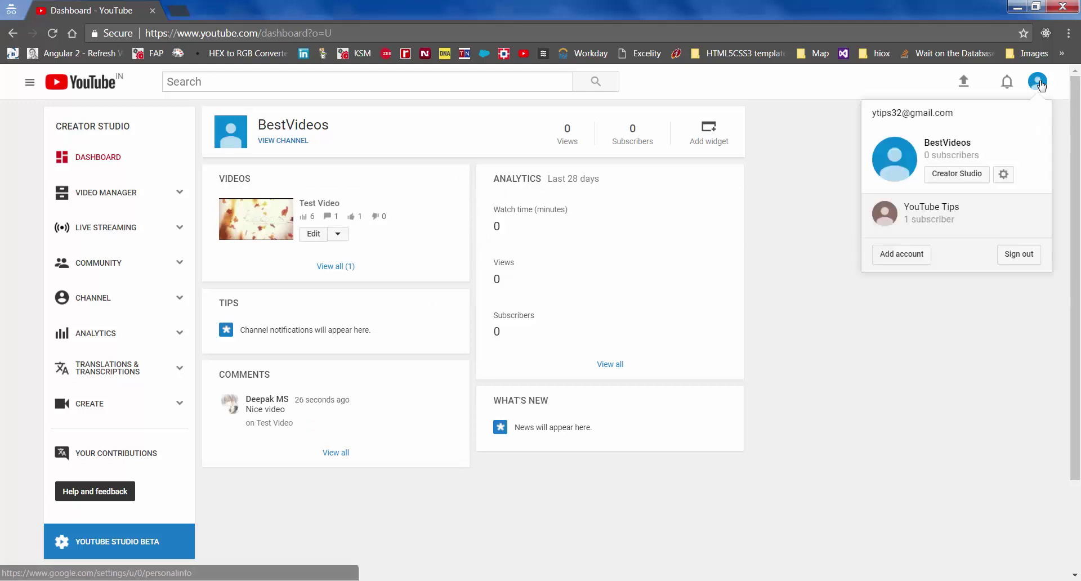
left_click(947, 216)
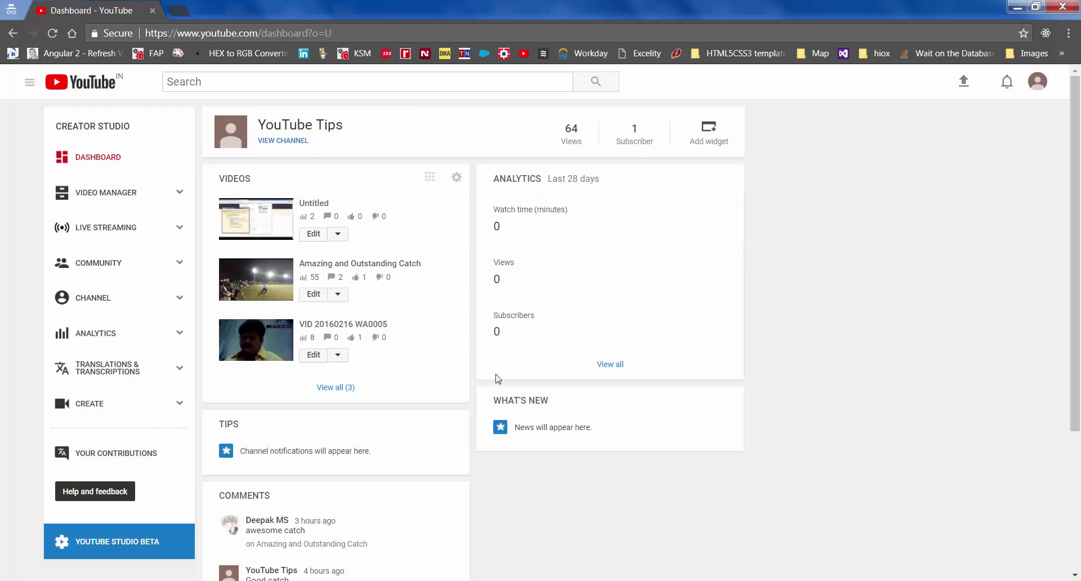
left_click(1039, 89)
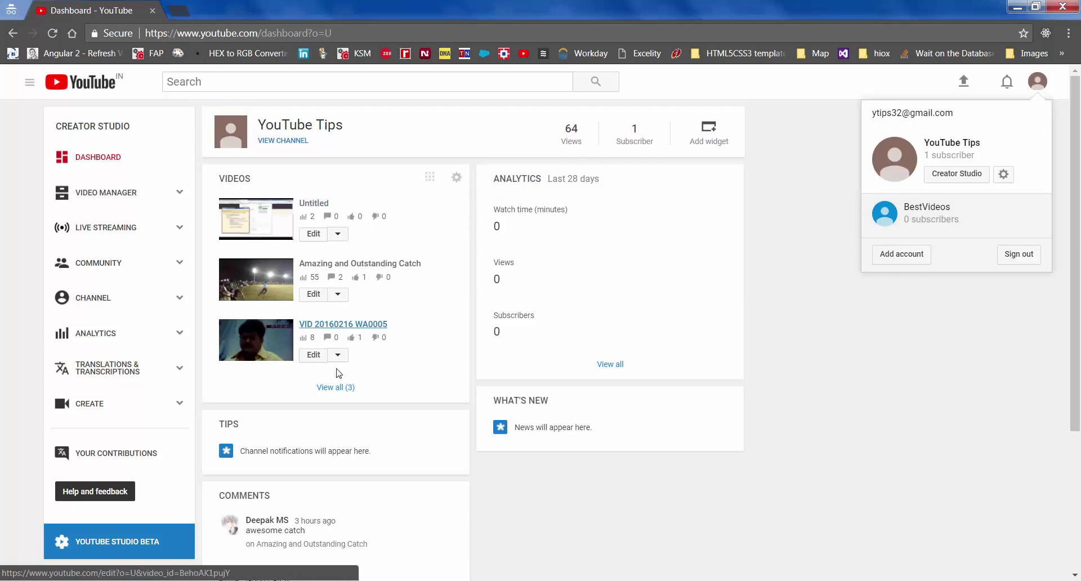
left_click(940, 222)
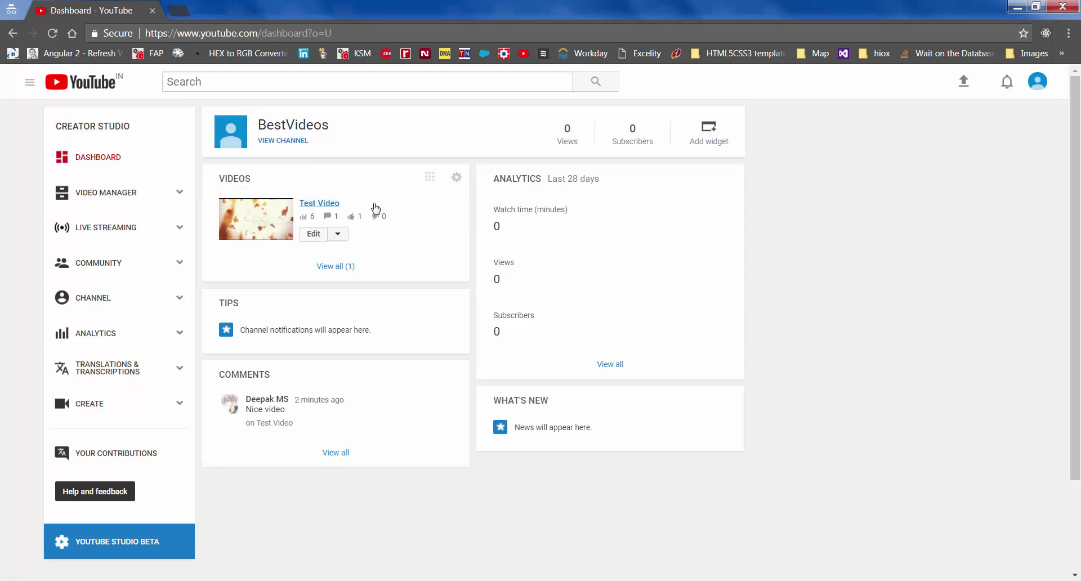
left_click(1039, 84)
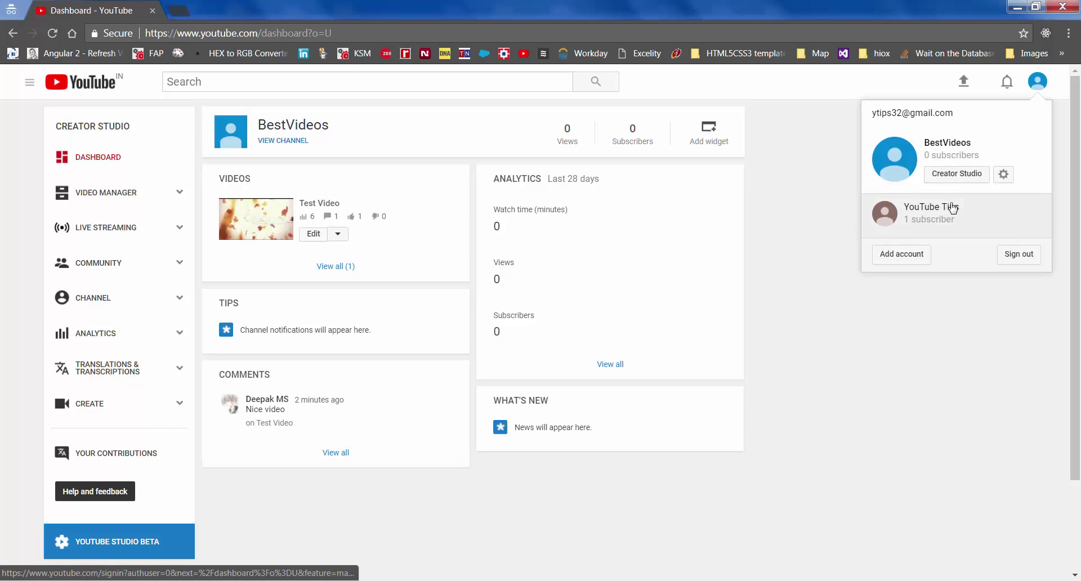
left_click(950, 215)
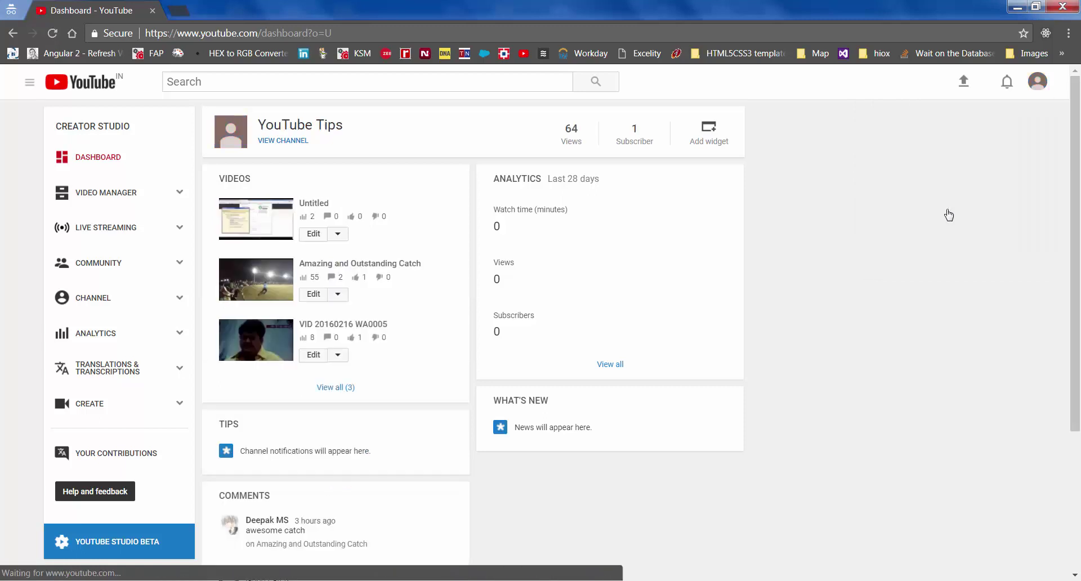
left_click(1040, 87)
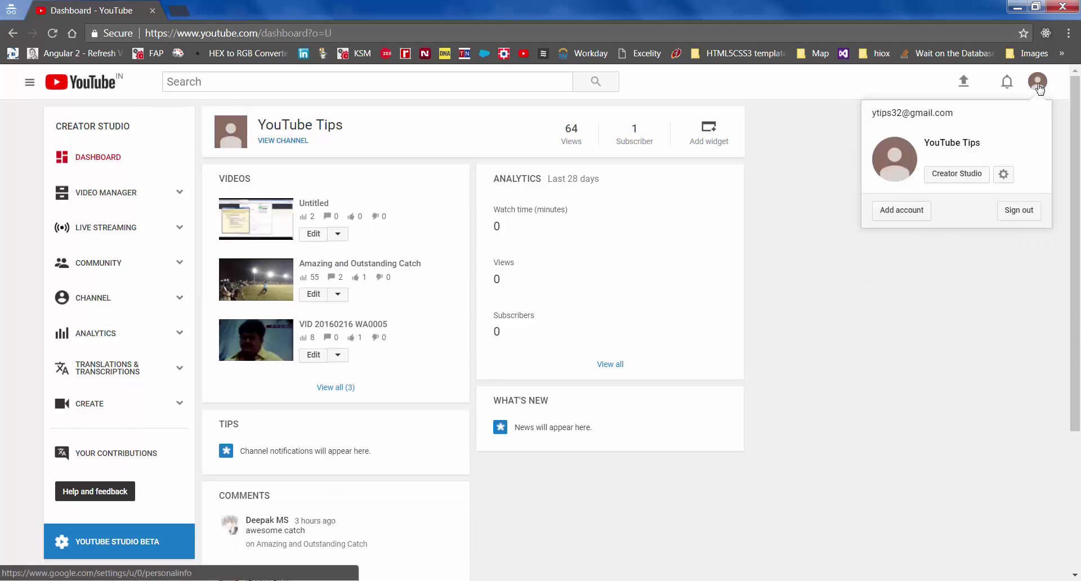
left_click(1004, 175)
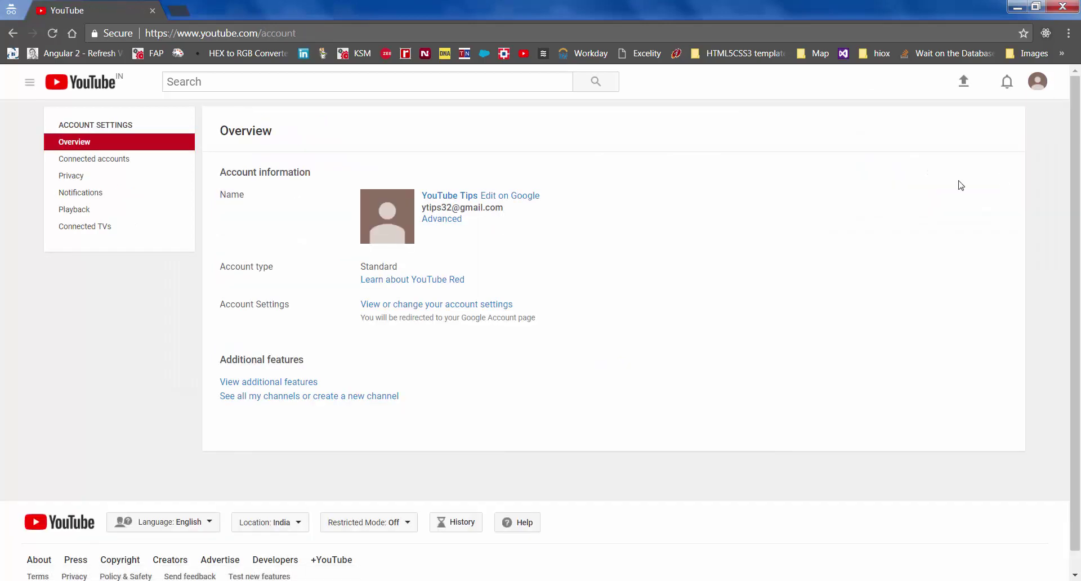
Choose Move channel to Brand Account under Advanced settings and re-verify the account password.
left_click(448, 222)
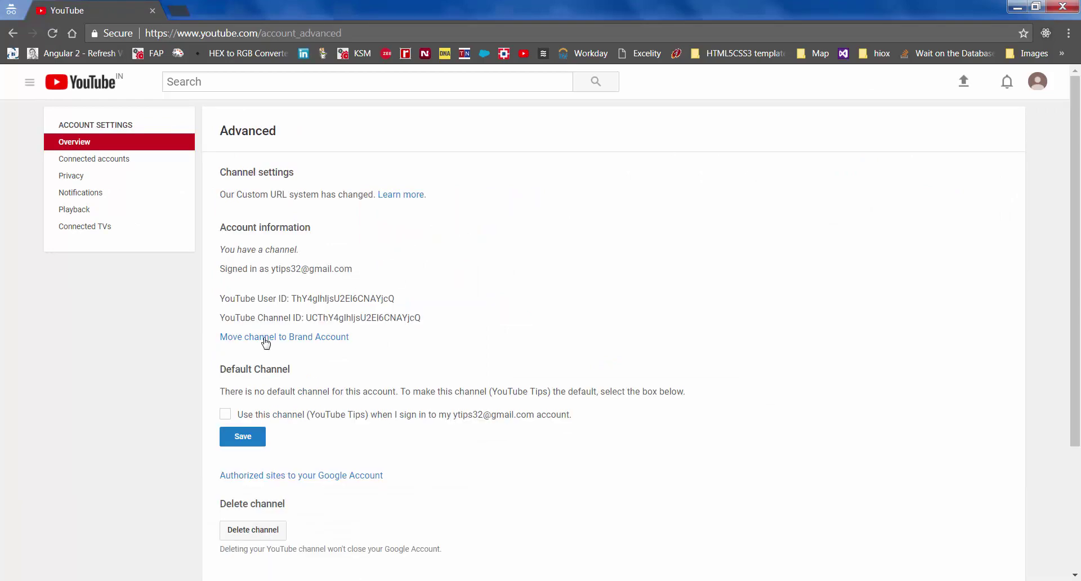
left_click(304, 340)
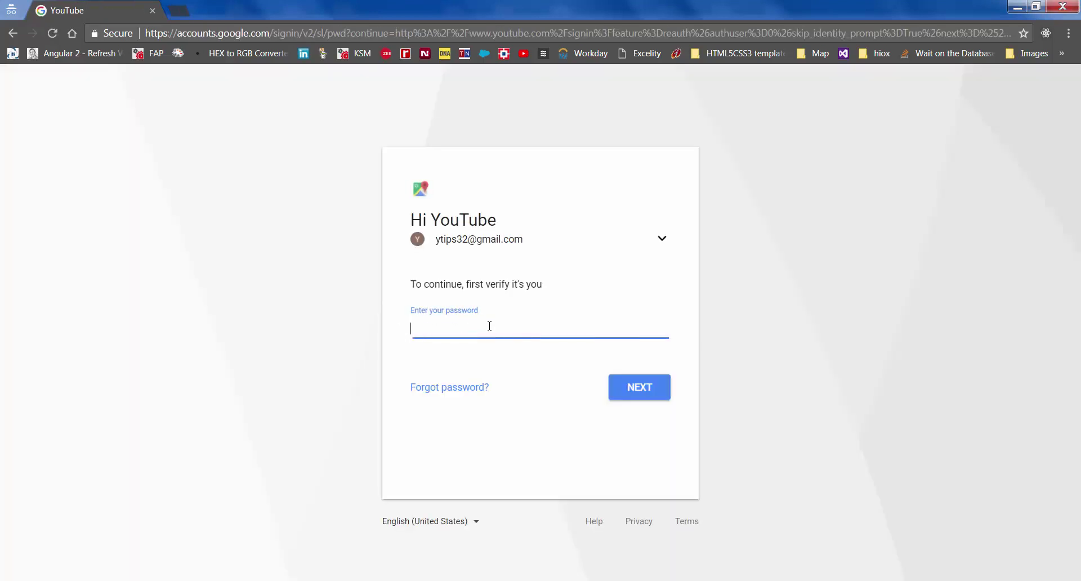
type("•••••••")
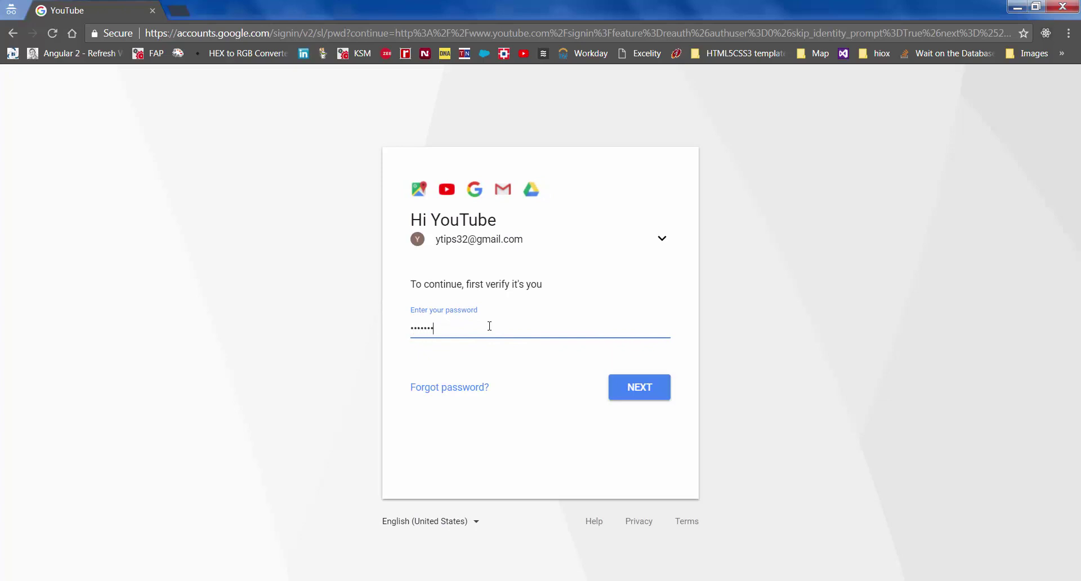
type("••")
key("Return")
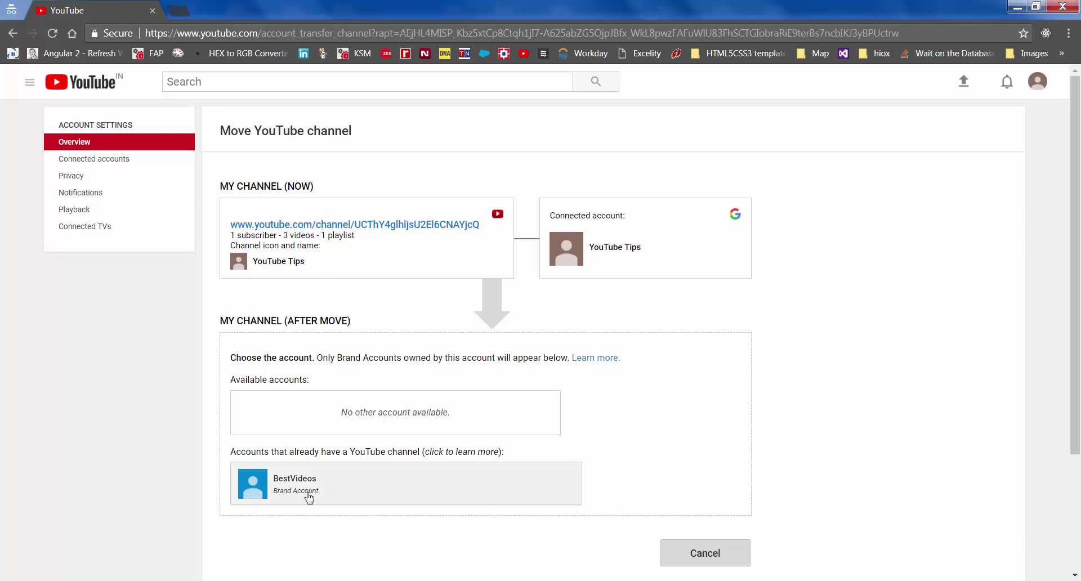
Pick the BestVideos Brand Account as destination and delete its existing one-video channel.
left_click(359, 492)
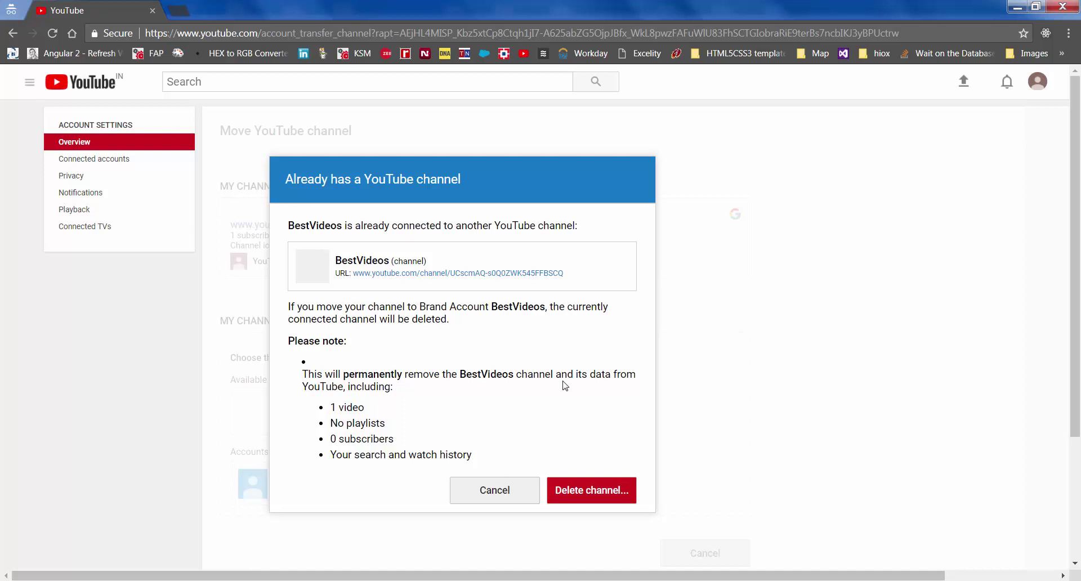
left_click_drag(333, 407, 406, 449)
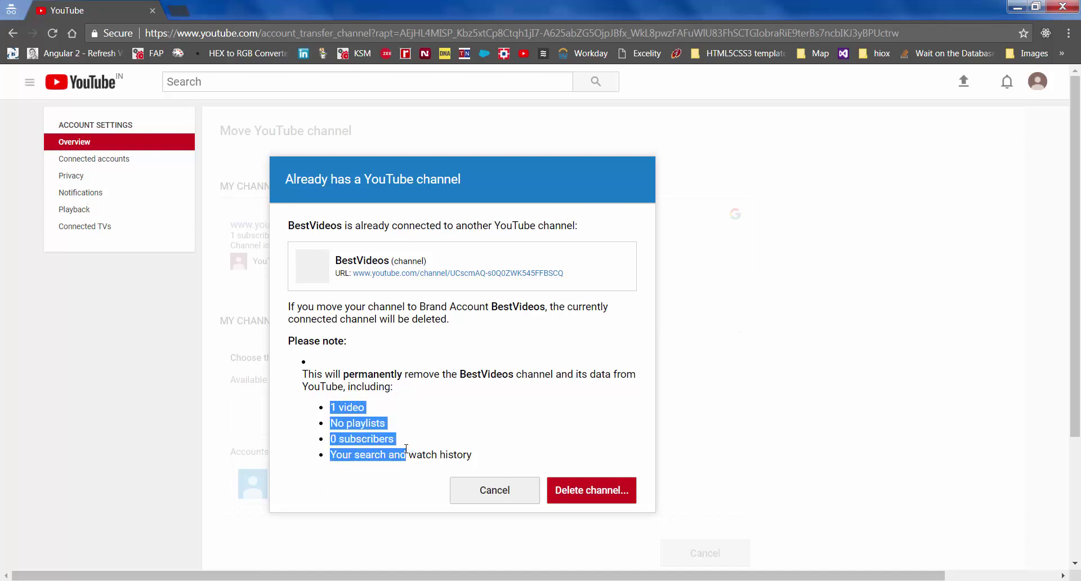
left_click(350, 418)
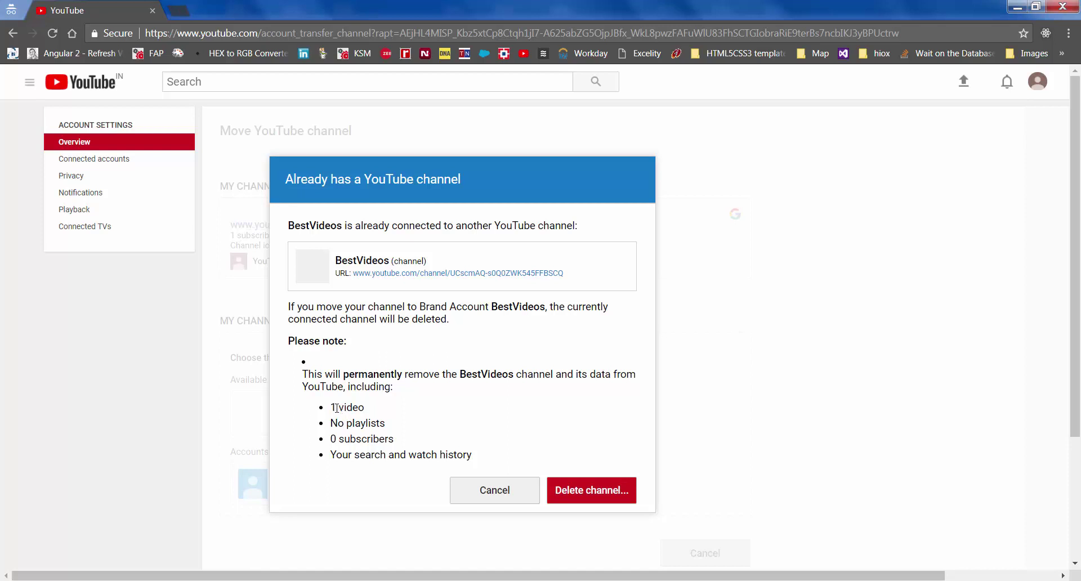
left_click_drag(349, 423, 382, 453)
left_click(530, 428)
left_click(580, 492)
left_click(574, 309)
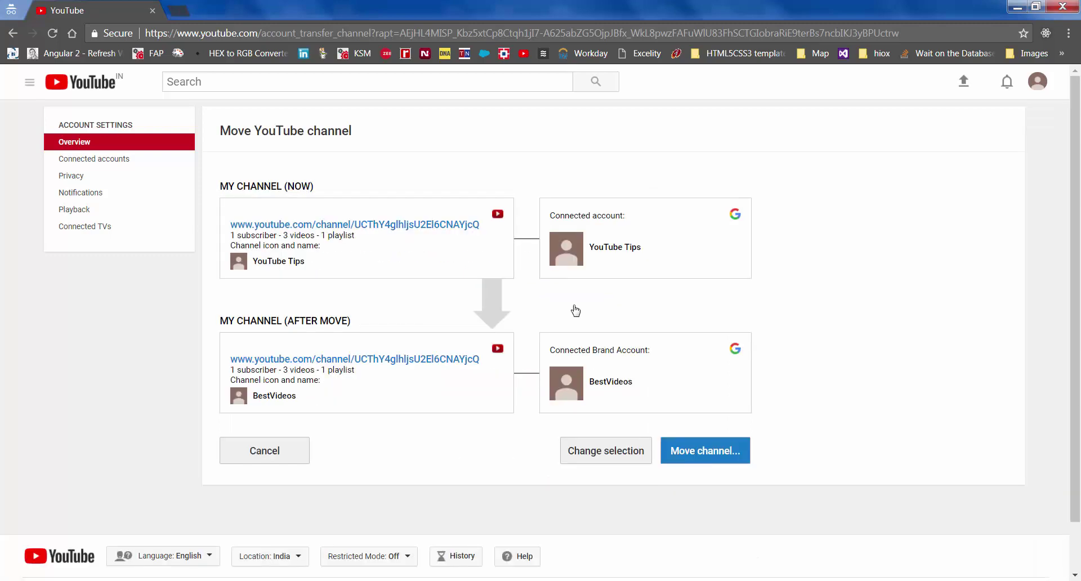
Move the YouTube Tips channel into BestVideos and confirm the channel update.
left_click(712, 457)
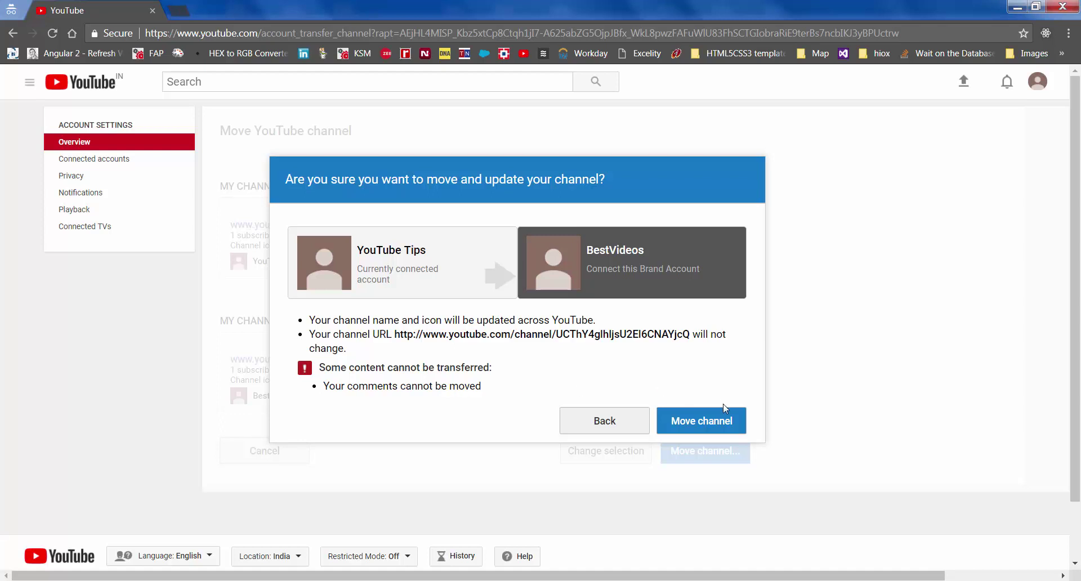
left_click(693, 426)
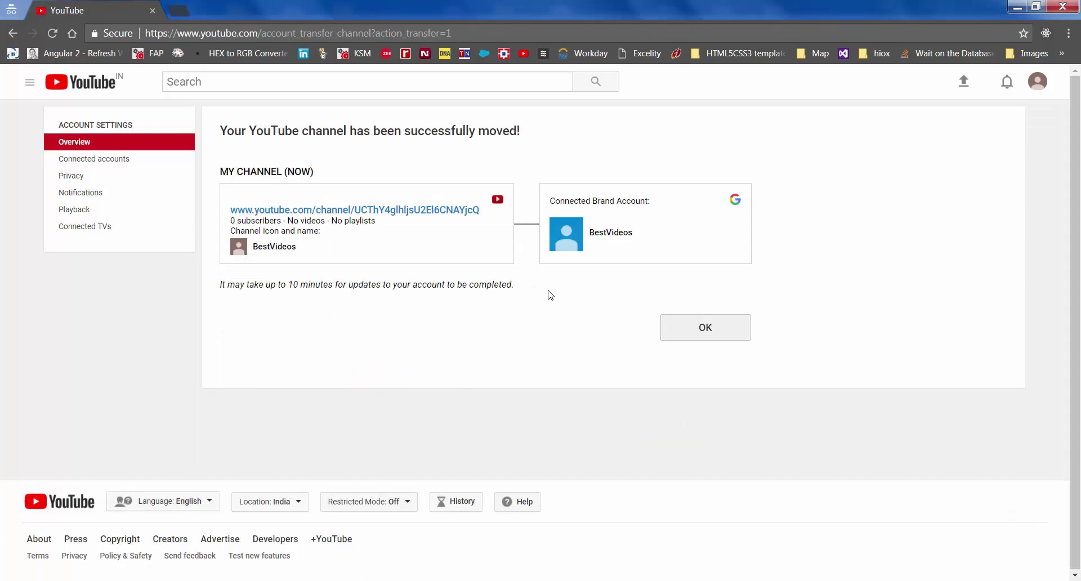
Switch to using YouTube as BestVideos and open its Creator Studio dashboard showing 3 videos.
left_click(709, 336)
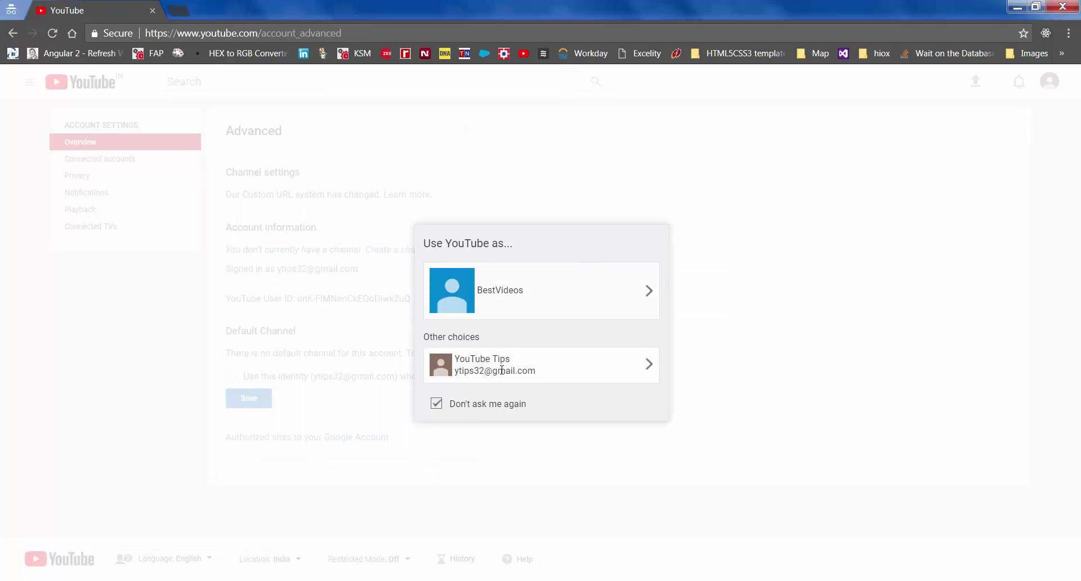
left_click(507, 289)
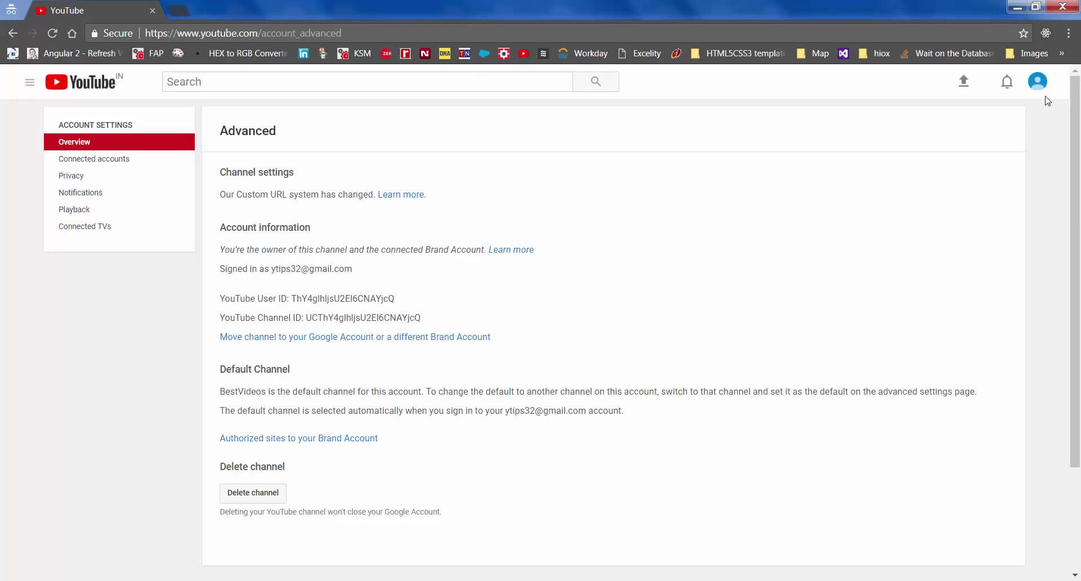
left_click(1038, 83)
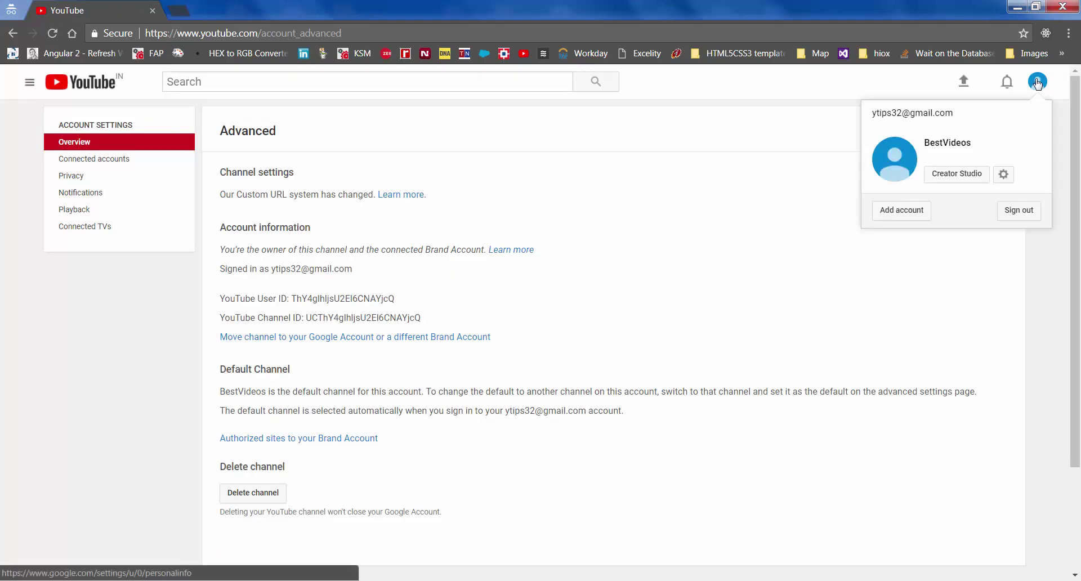
left_click(1004, 176)
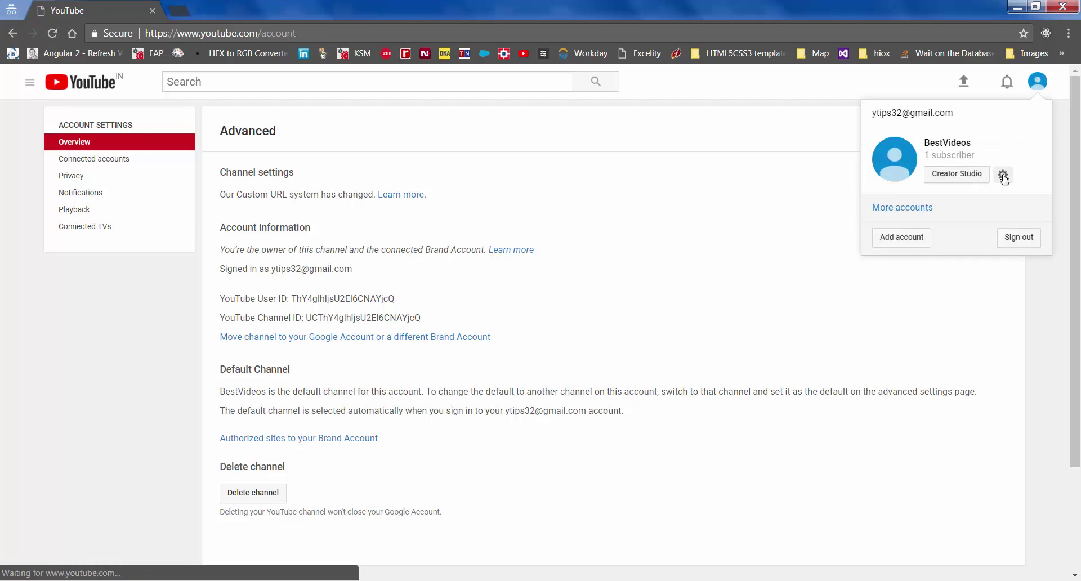
left_click(1034, 83)
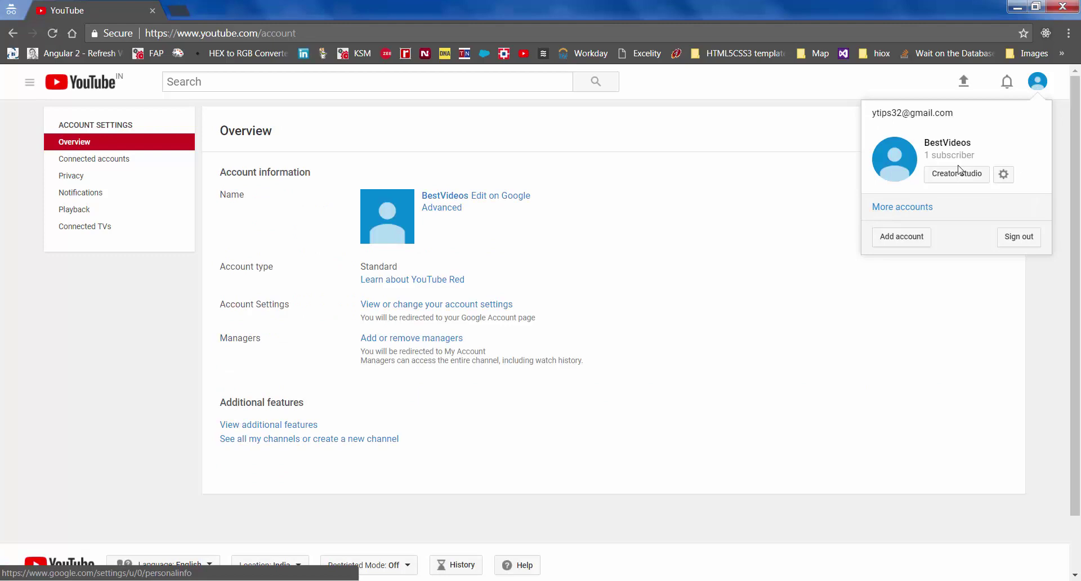
left_click(950, 179)
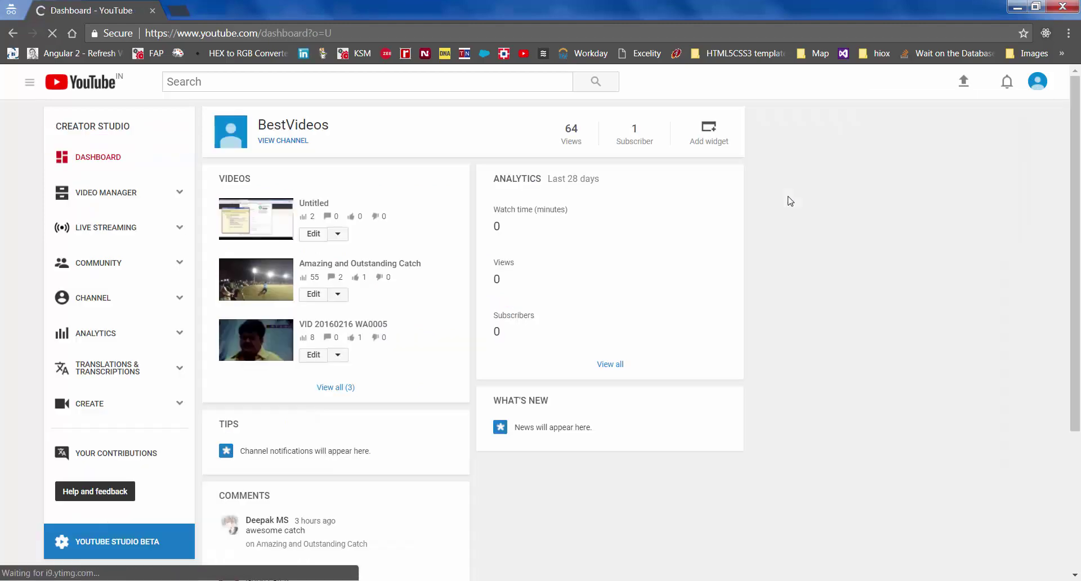